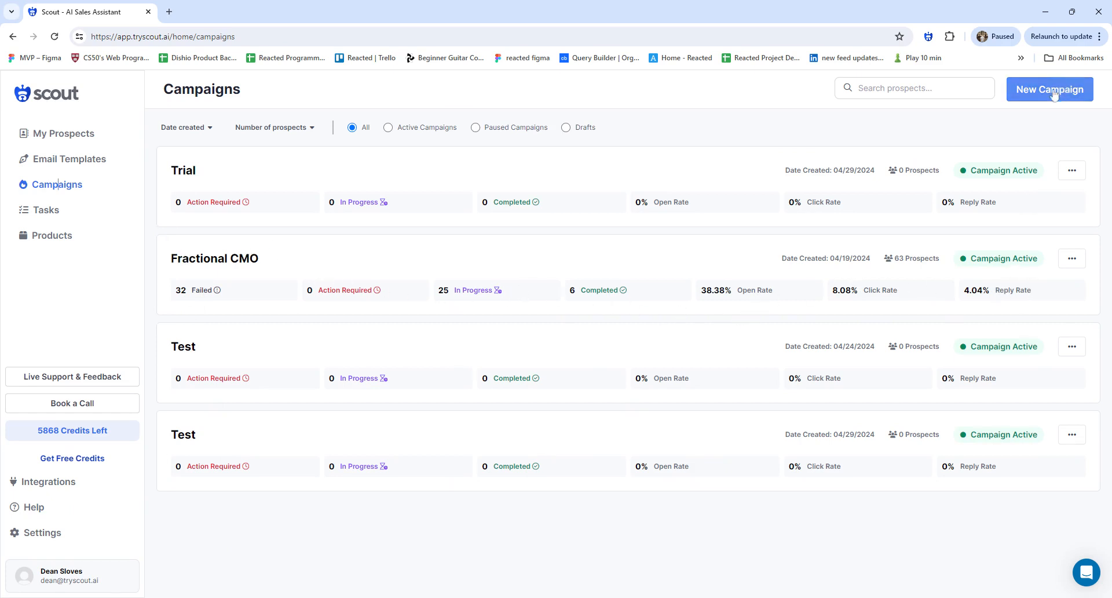
Create a blank campaign named 'Test' with description 'Test' for the Scout product
{"action": "left_click", "coordinate": [1022, 93]}
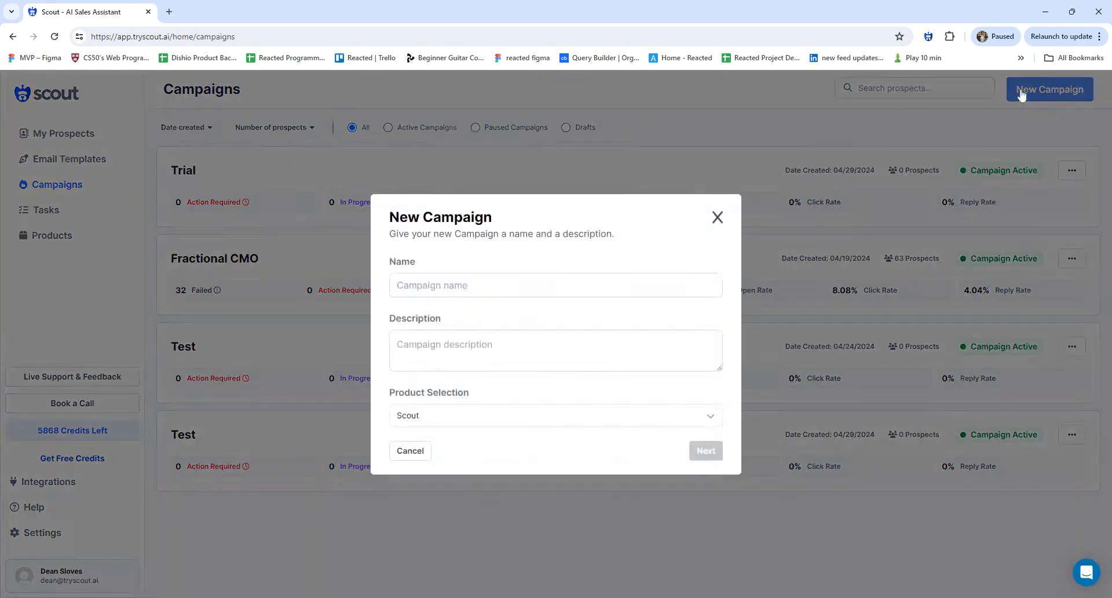
{"action": "type", "text": "Test"}
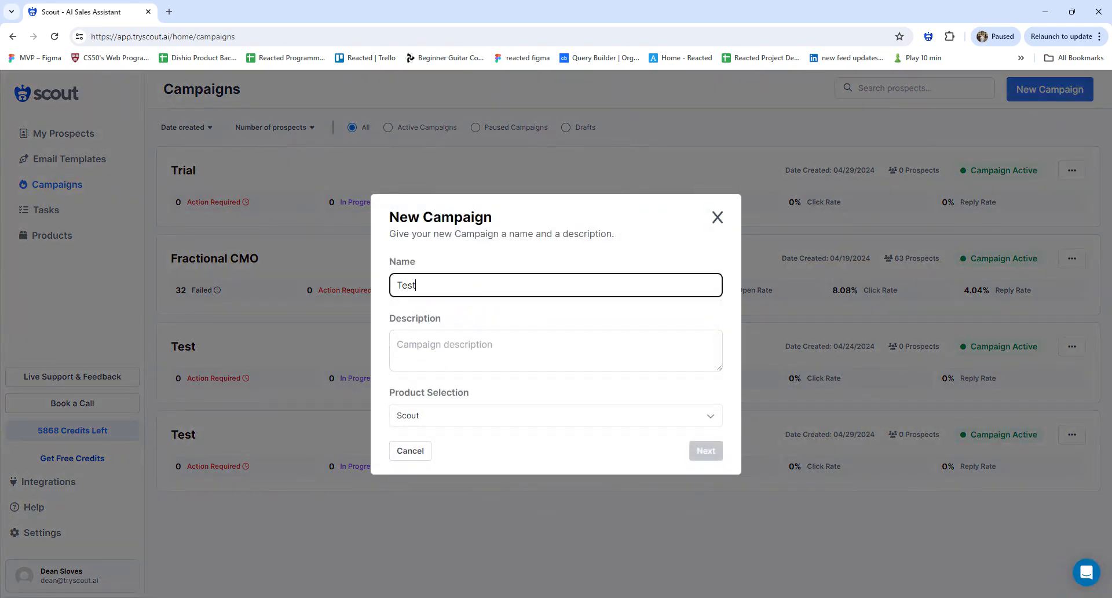
{"action": "key", "text": "Tab"}
{"action": "type", "text": "Test"}
{"action": "left_click", "coordinate": [538, 421]}
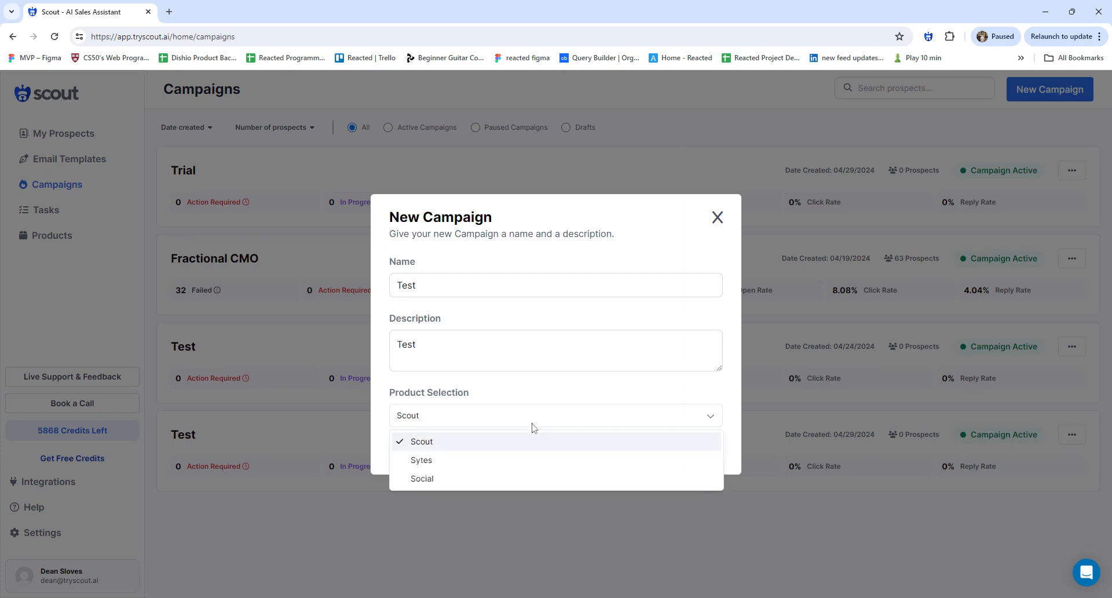
{"action": "left_click", "coordinate": [530, 438]}
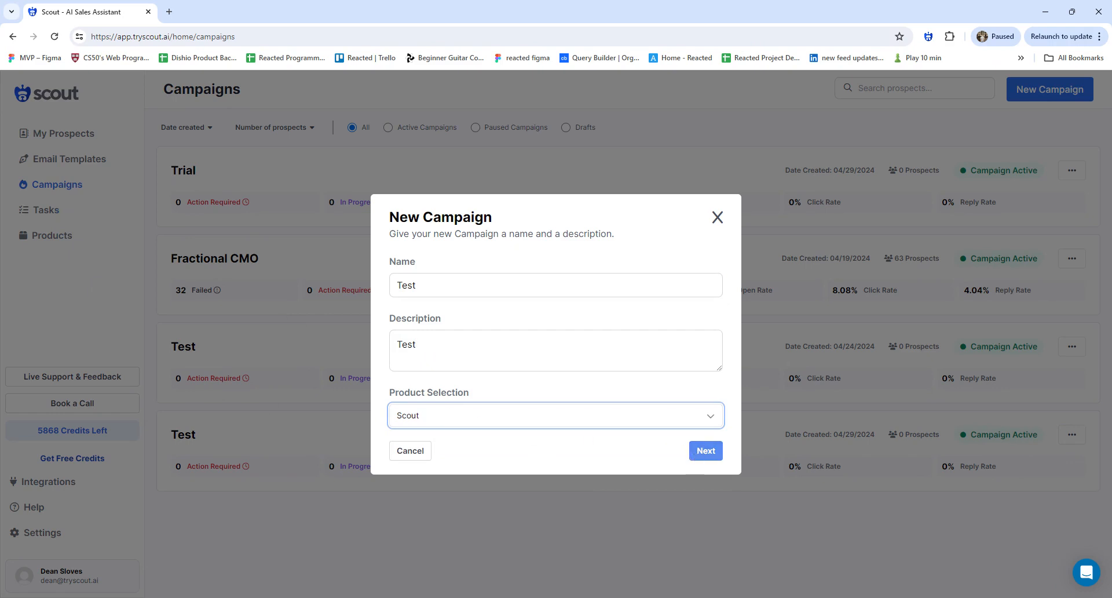
{"action": "left_click", "coordinate": [705, 451]}
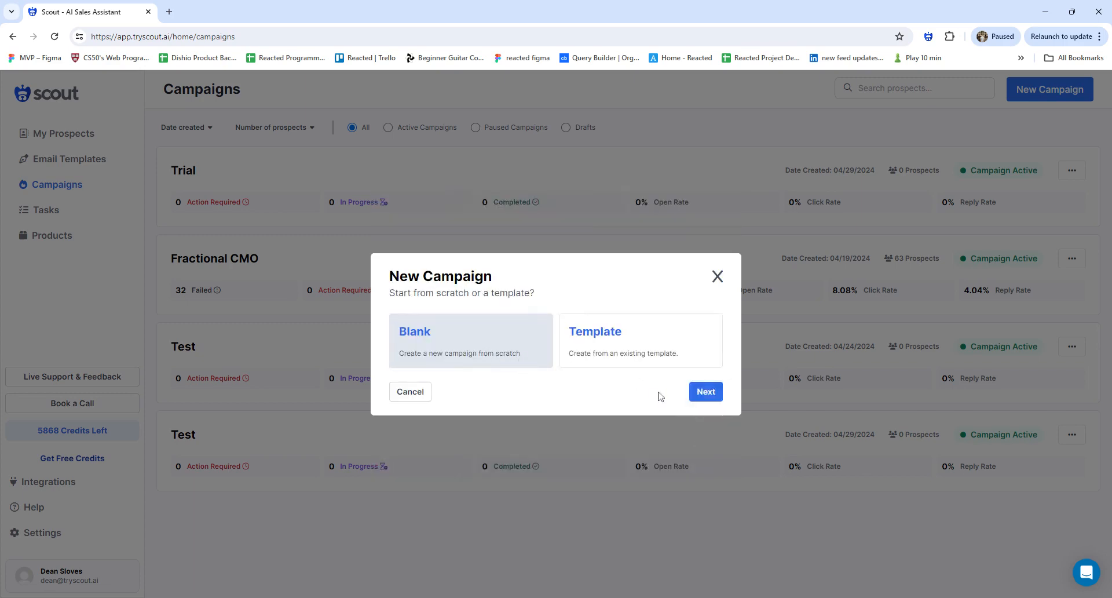
{"action": "left_click", "coordinate": [704, 391]}
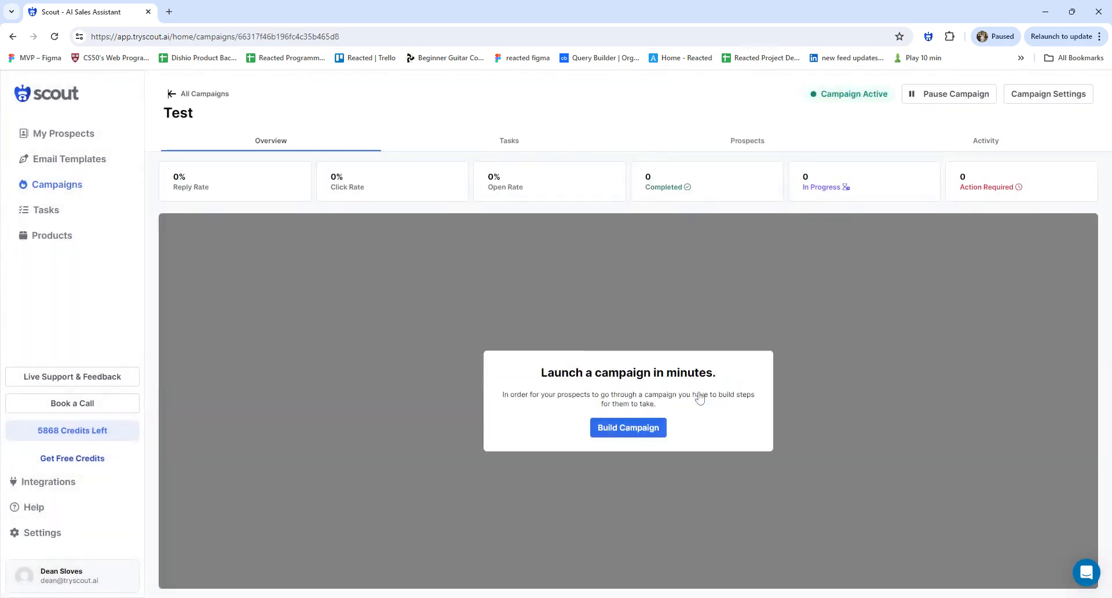
Open the flow builder for the Test campaign
{"action": "left_click", "coordinate": [649, 430]}
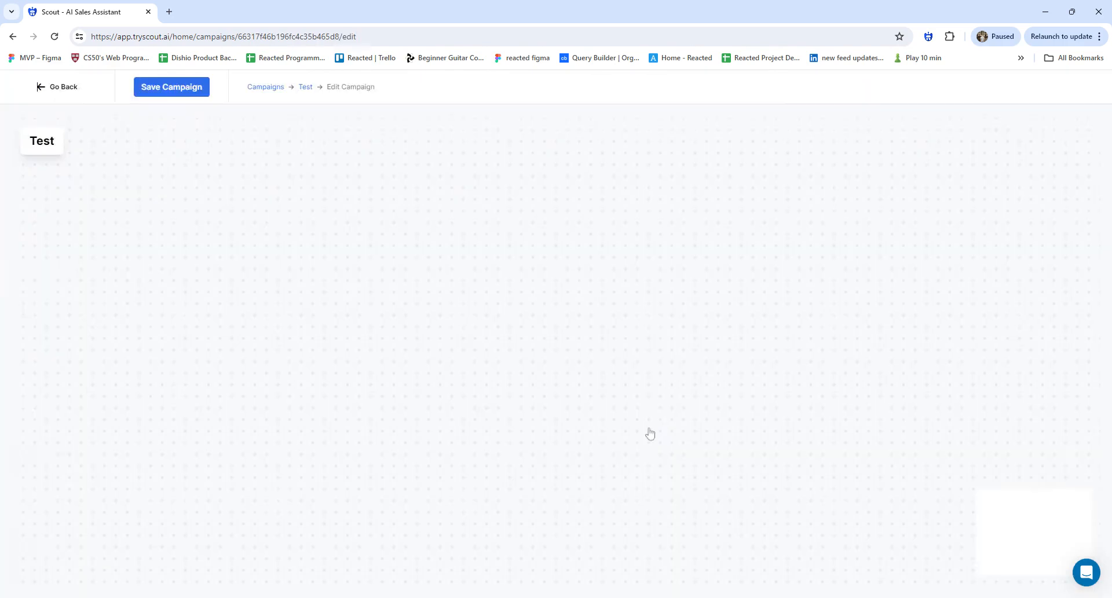
{"action": "scroll", "coordinate": [376, 202], "scroll_direction": "down", "scroll_amount": 3}
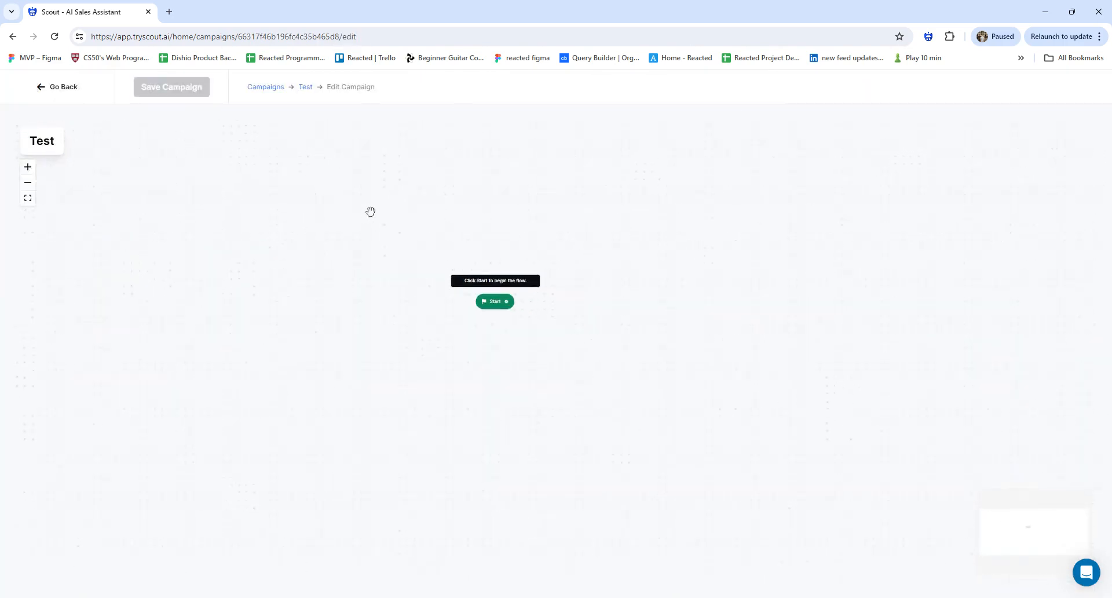
{"action": "scroll", "coordinate": [374, 231], "scroll_direction": "up", "scroll_amount": 3}
{"action": "scroll", "coordinate": [377, 235], "scroll_direction": "down", "scroll_amount": 4}
{"action": "scroll", "coordinate": [378, 235], "scroll_direction": "up", "scroll_amount": 5}
{"action": "scroll", "coordinate": [378, 234], "scroll_direction": "up", "scroll_amount": 1}
{"action": "scroll", "coordinate": [378, 235], "scroll_direction": "down", "scroll_amount": 3}
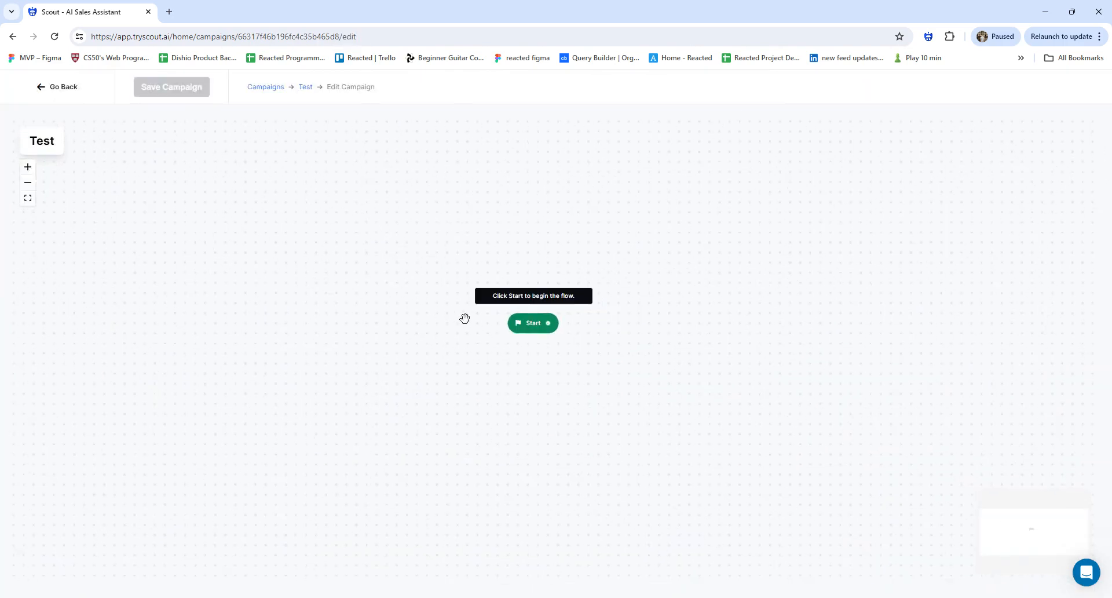
Bring up the Send Email template list for the step after Start
{"action": "left_click", "coordinate": [534, 325]}
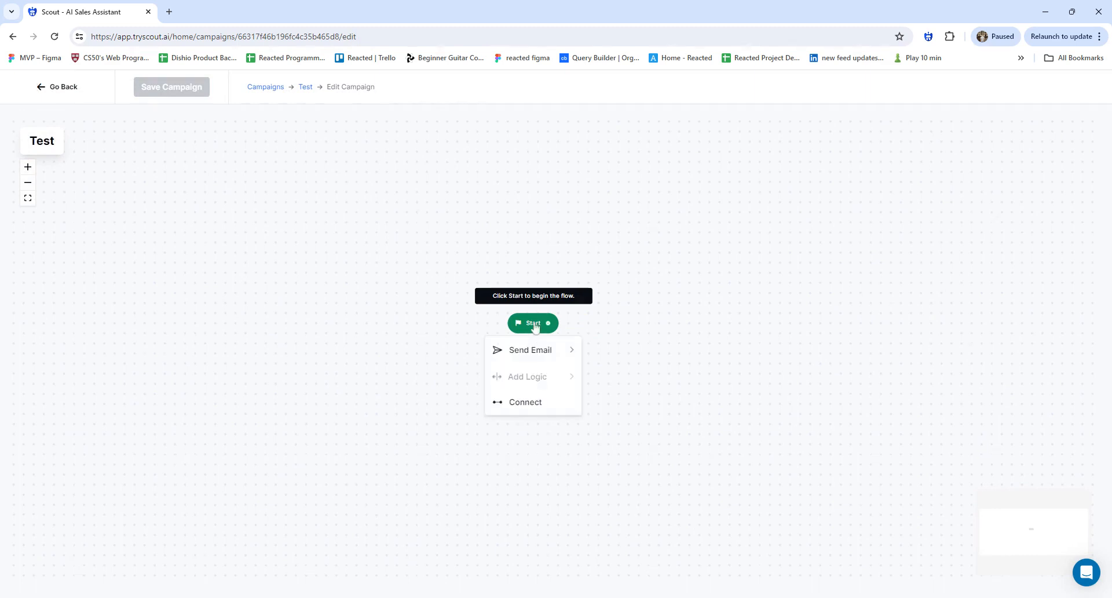
{"action": "mouse_move", "coordinate": [529, 350]}
{"action": "scroll", "coordinate": [647, 389], "scroll_direction": "down", "scroll_amount": 5}
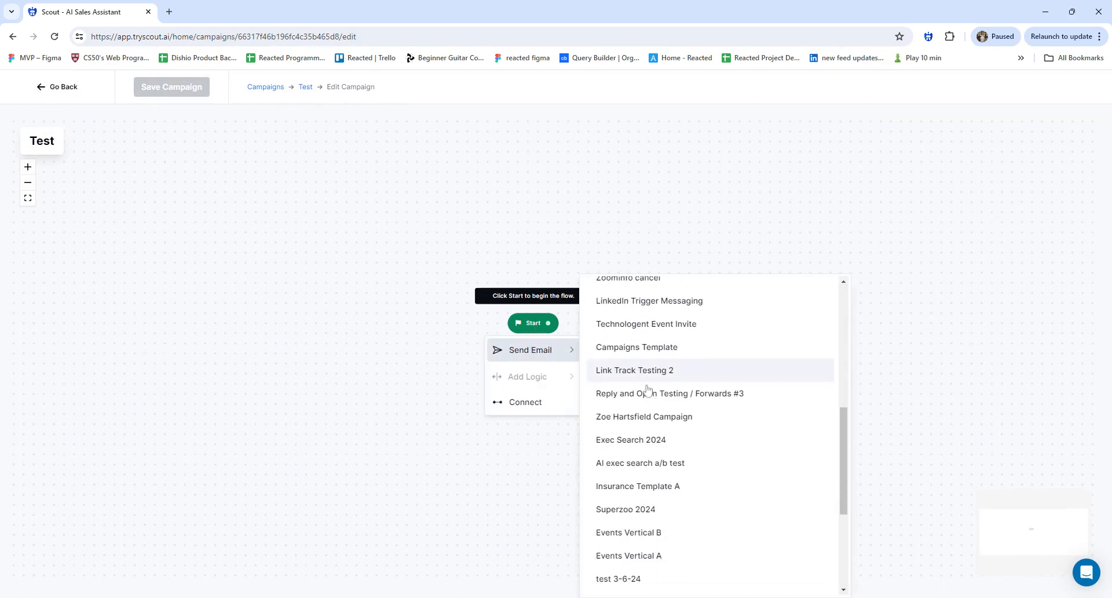
{"action": "scroll", "coordinate": [647, 390], "scroll_direction": "down", "scroll_amount": 4}
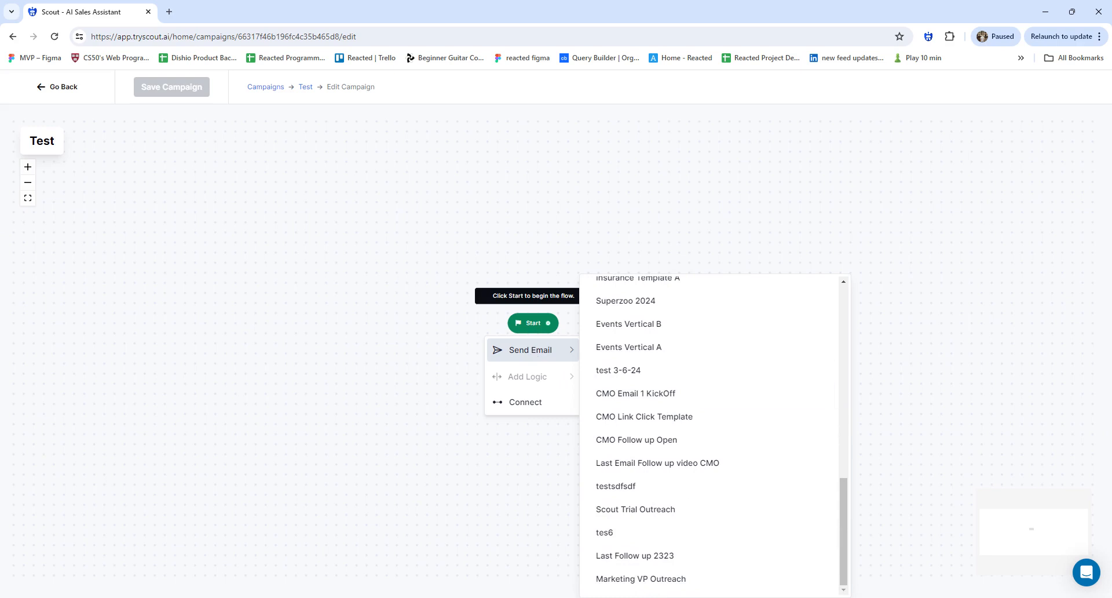
Add CMO Email 1 KickOff as the first step and set it to send automatically
{"action": "left_click", "coordinate": [653, 394]}
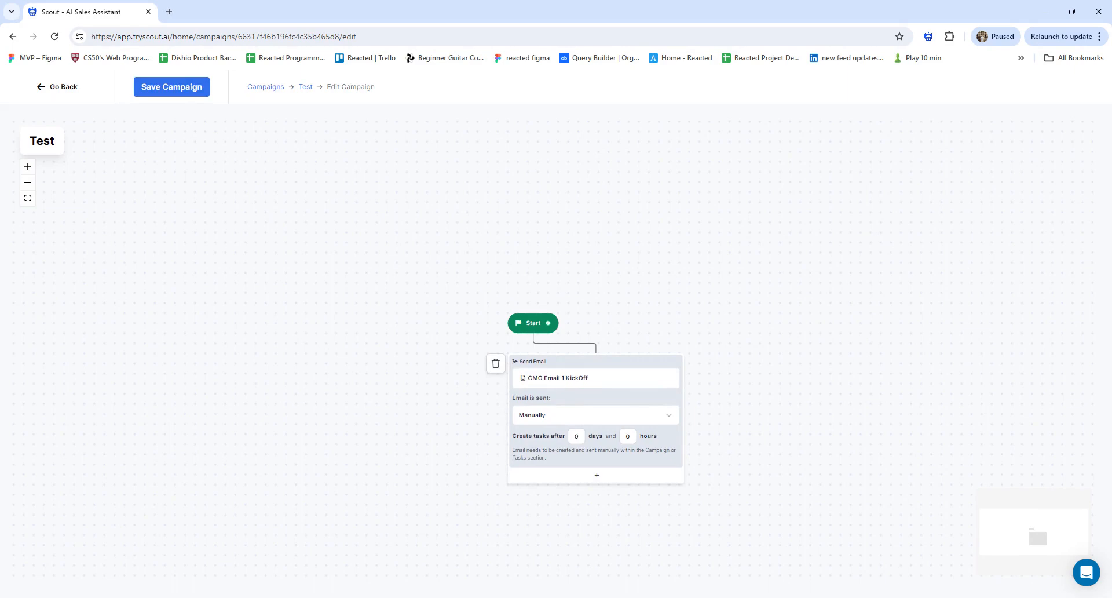
{"action": "scroll", "coordinate": [573, 420], "scroll_direction": "up", "scroll_amount": 2}
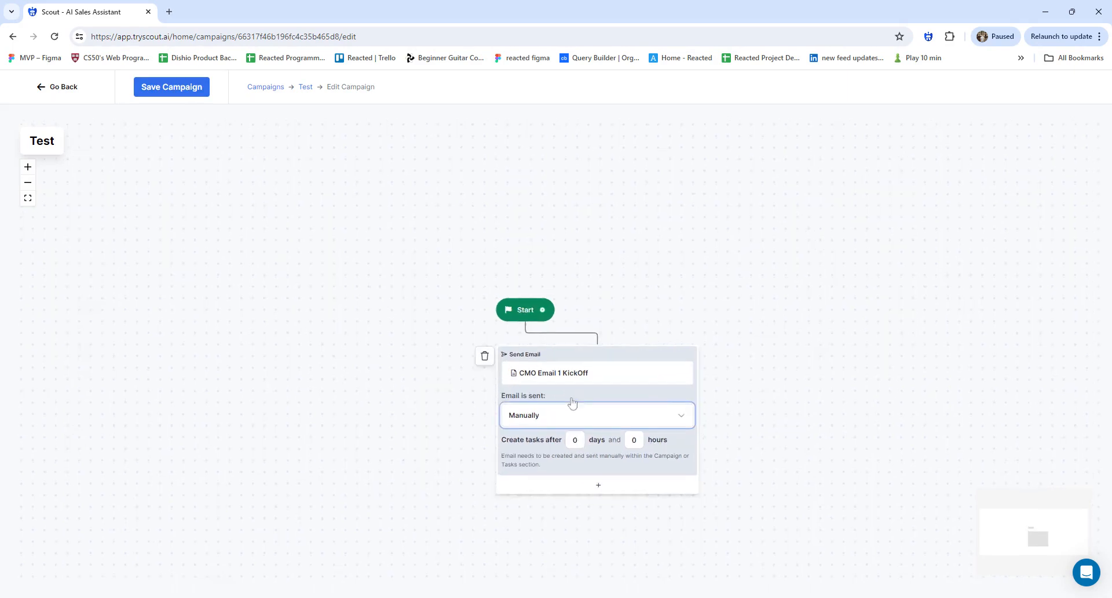
{"action": "left_click_drag", "start_coordinate": [574, 419], "coordinate": [435, 343]}
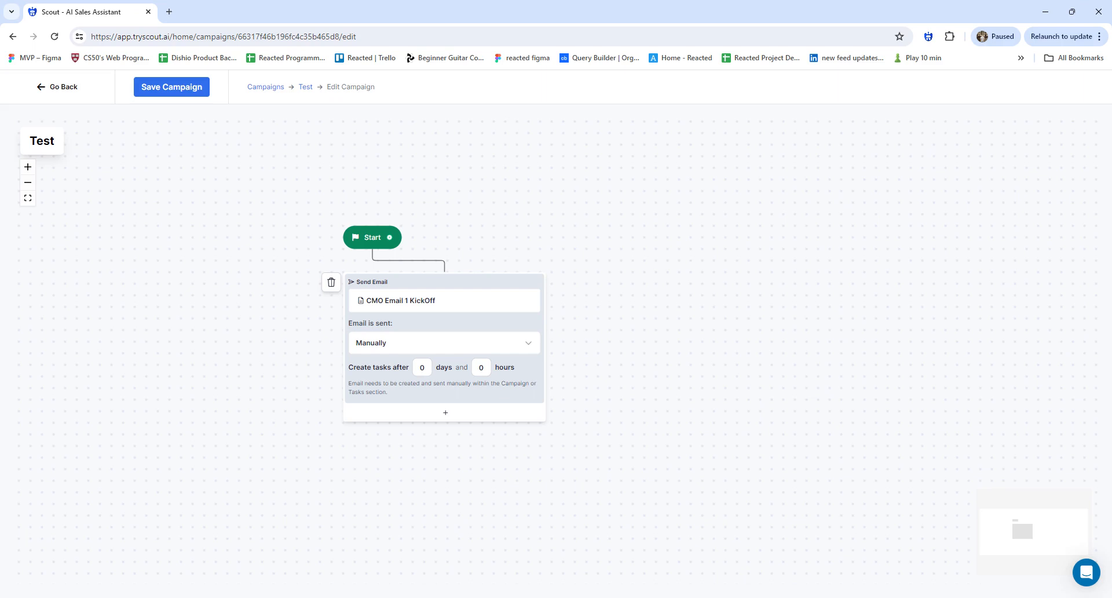
{"action": "left_click", "coordinate": [402, 345]}
{"action": "left_click", "coordinate": [410, 387]}
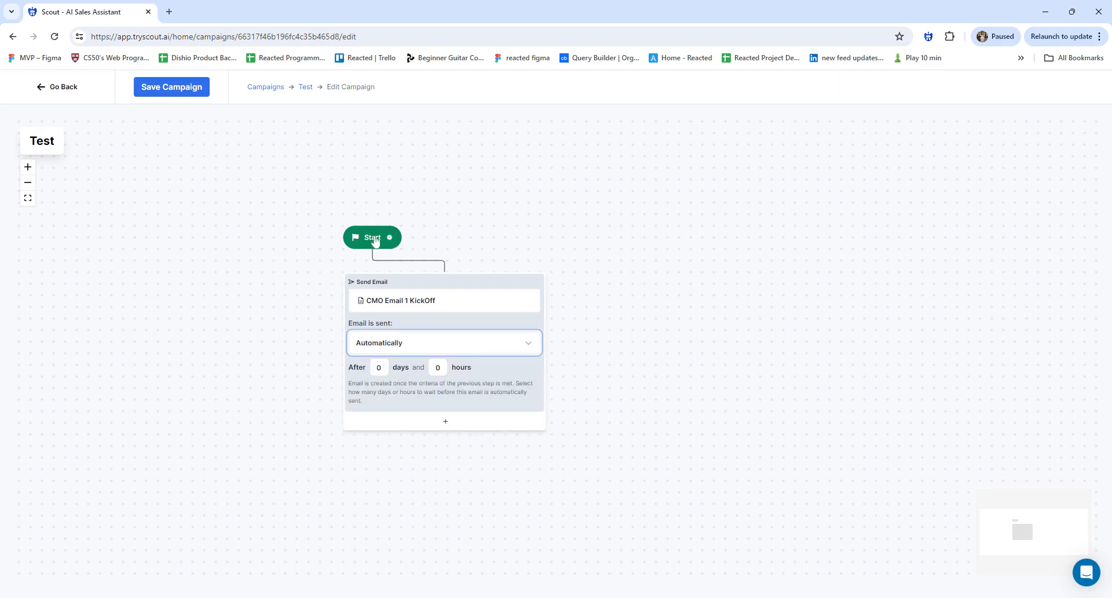
Adjust the send-delay hours, then preview the CMO Email 1 KickOff template
{"action": "left_click", "coordinate": [376, 243]}
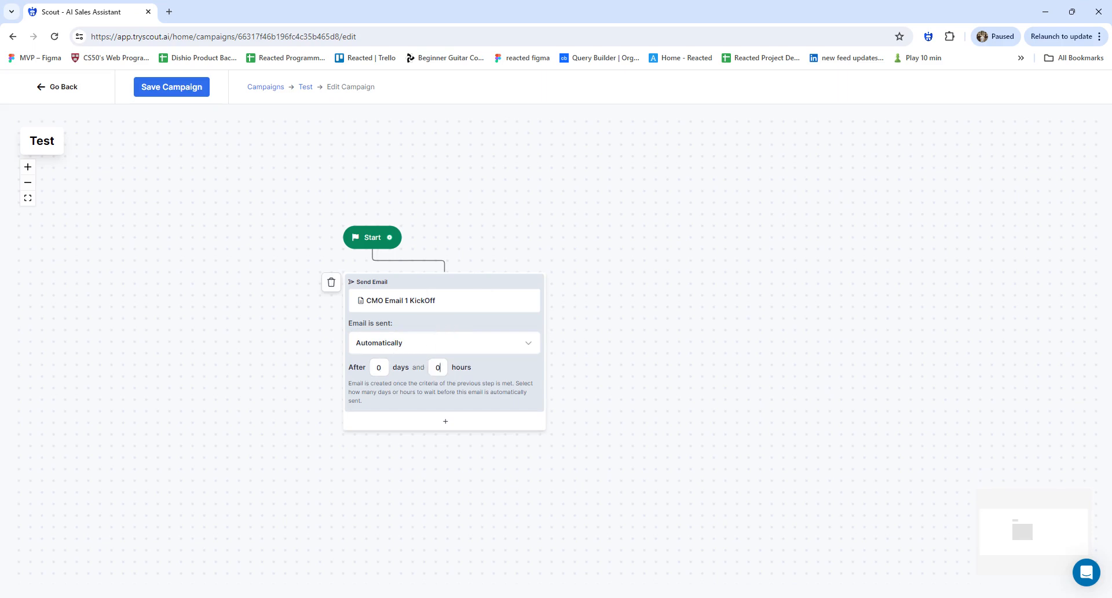
{"action": "left_click", "coordinate": [444, 374]}
{"action": "type", "text": "2"}
{"action": "left_click", "coordinate": [410, 307]}
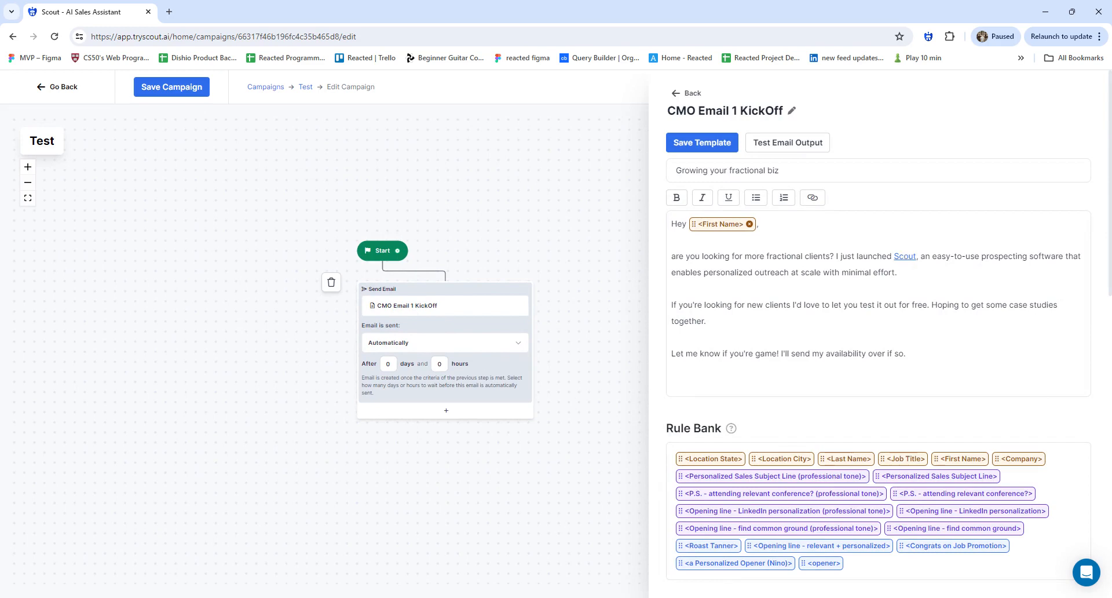
{"action": "left_click", "coordinate": [614, 307]}
Add a Link clicked logic step after the kickoff email, with click count Any
{"action": "left_click", "coordinate": [493, 413]}
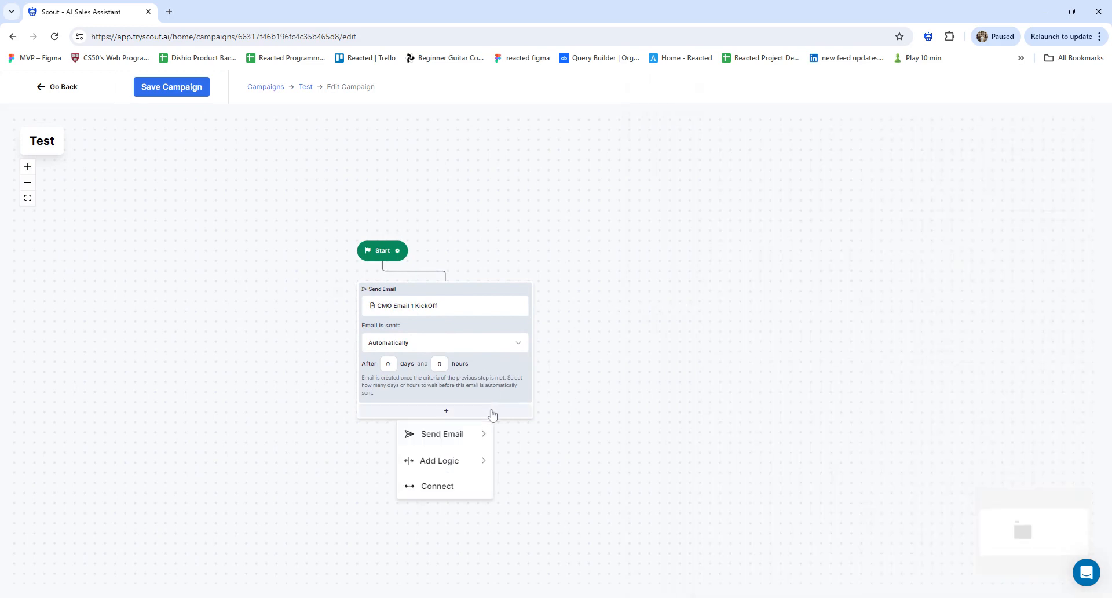
{"action": "mouse_move", "coordinate": [475, 467]}
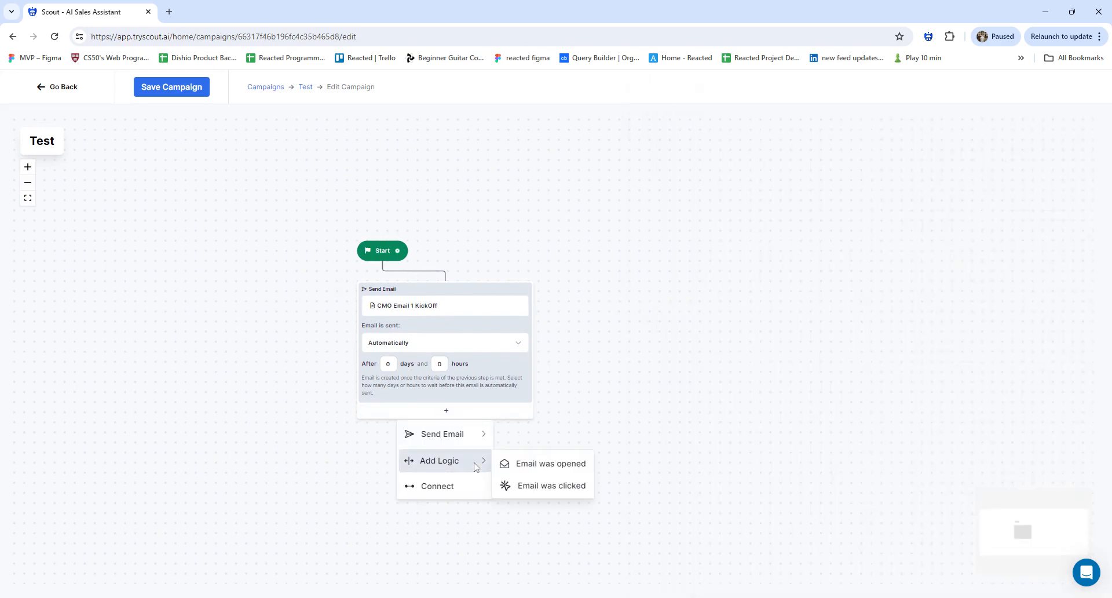
{"action": "left_click", "coordinate": [536, 486]}
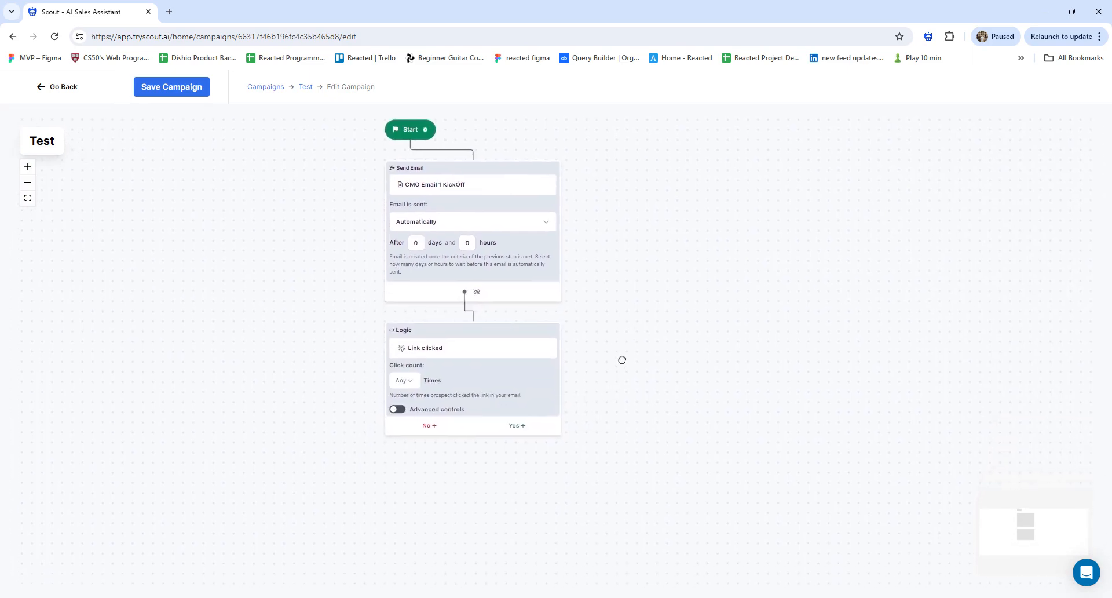
{"action": "scroll", "coordinate": [618, 365], "scroll_direction": "up", "scroll_amount": 3}
{"action": "left_click_drag", "start_coordinate": [164, 439], "coordinate": [287, 423]}
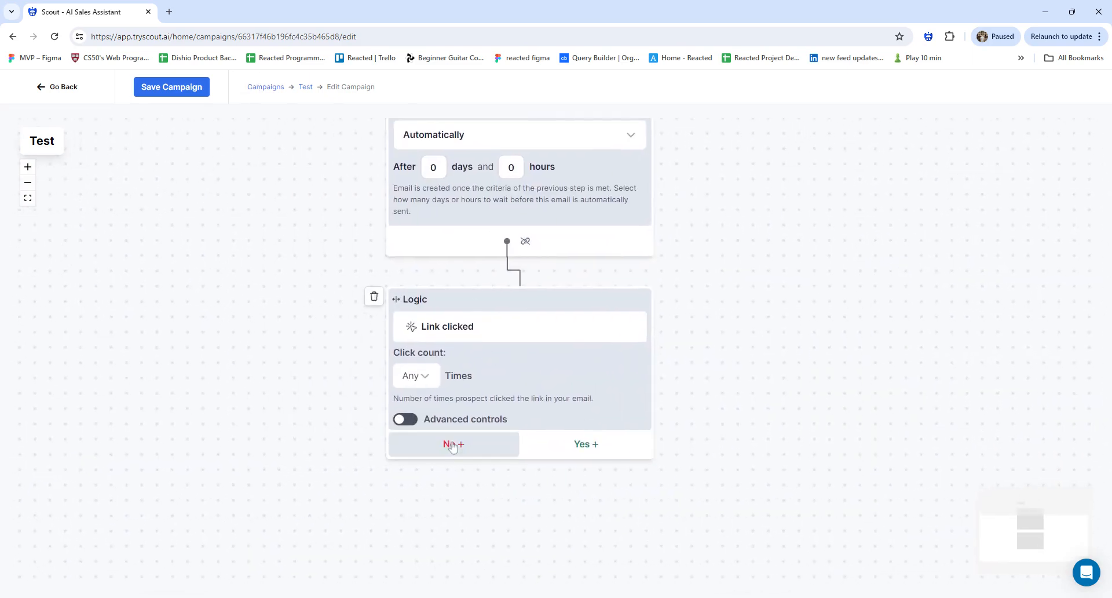
{"action": "left_click", "coordinate": [416, 377]}
{"action": "left_click", "coordinate": [420, 403]}
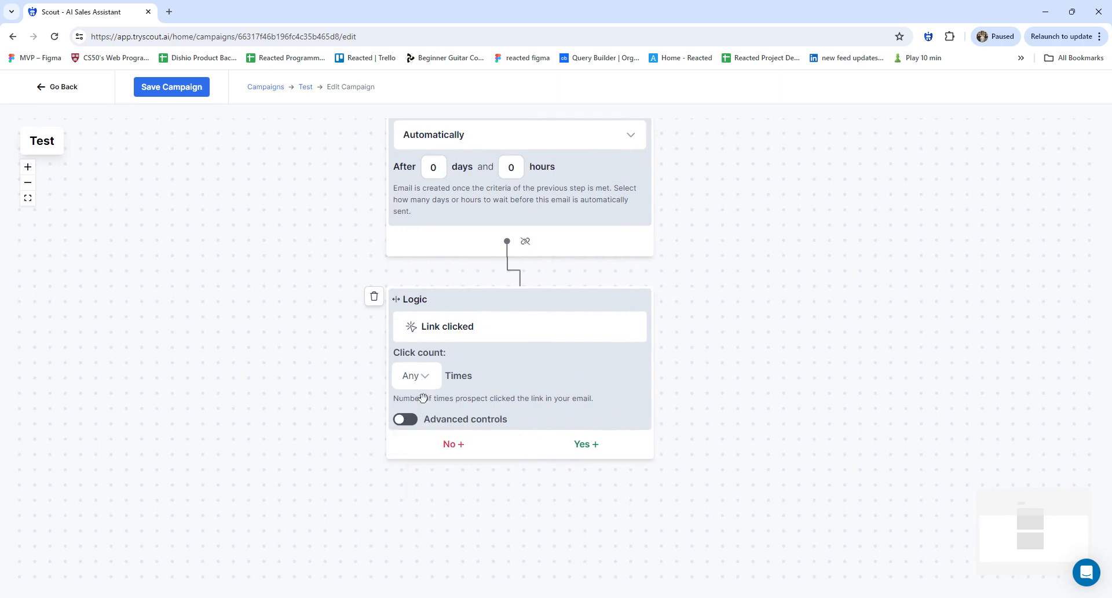
Turn on the timeframe and set it to 3 days
{"action": "left_click", "coordinate": [411, 421]}
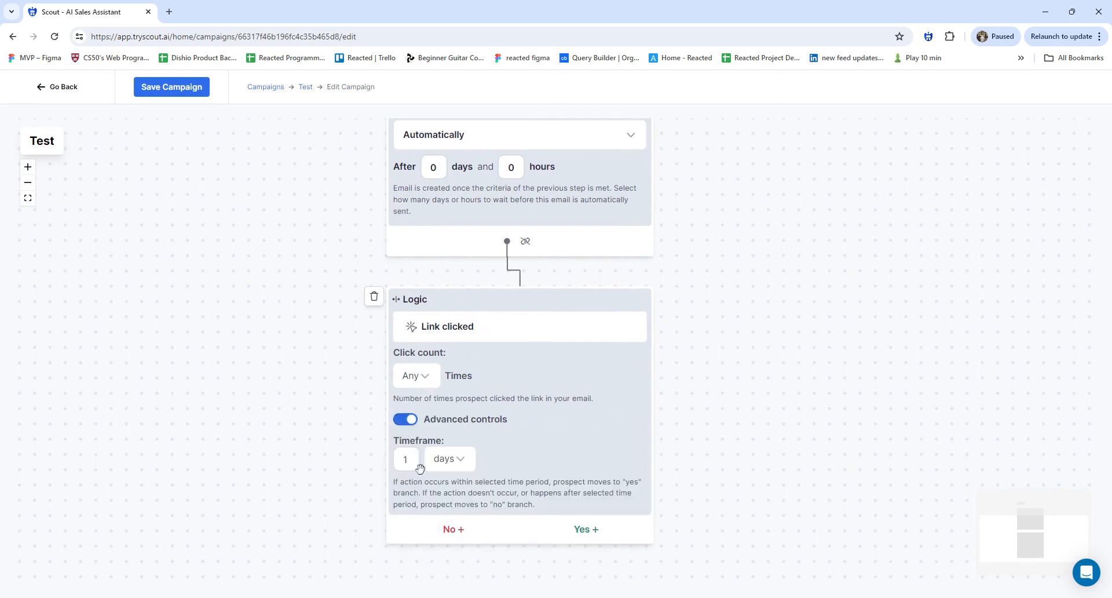
{"action": "left_click", "coordinate": [443, 462]}
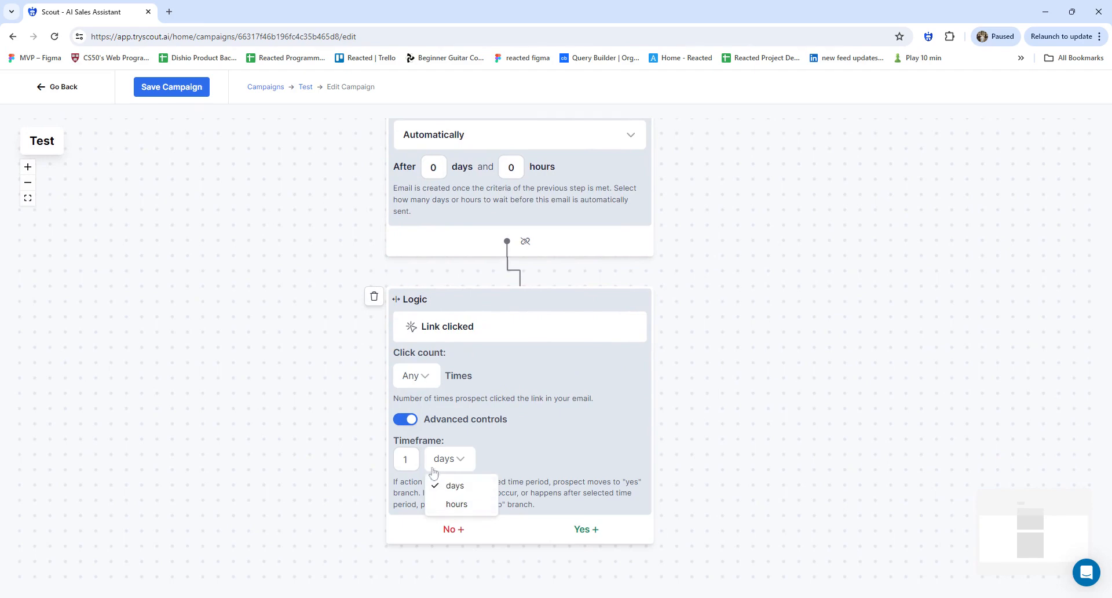
{"action": "left_click", "coordinate": [412, 460]}
{"action": "left_click", "coordinate": [407, 459]}
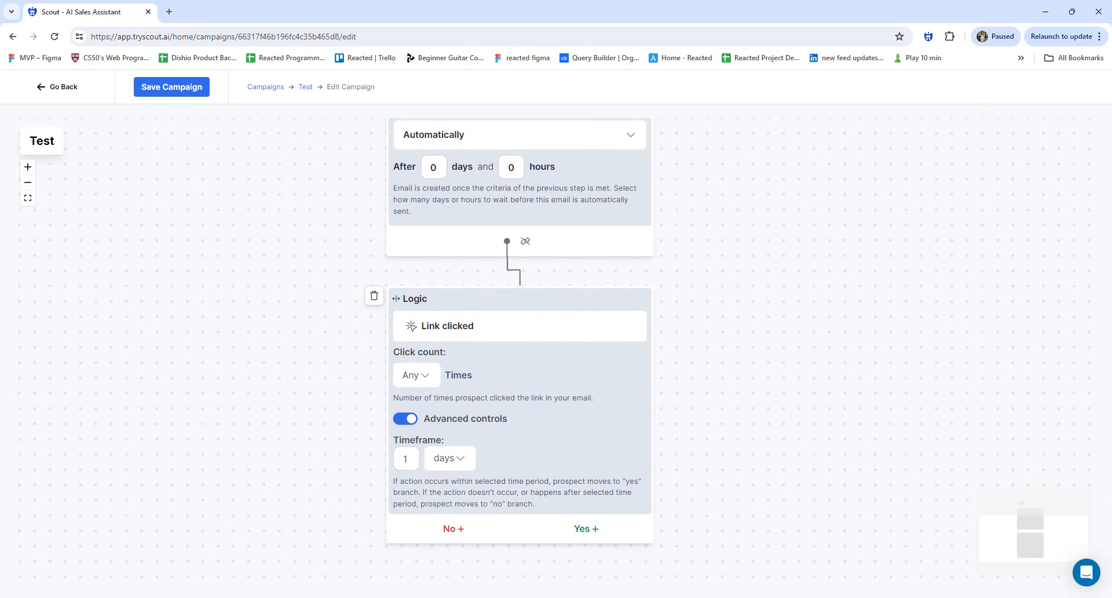
{"action": "key", "text": "BackSpace"}
{"action": "type", "text": "3"}
{"action": "scroll", "coordinate": [529, 412], "scroll_direction": "down", "scroll_amount": 5}
{"action": "scroll", "coordinate": [528, 380], "scroll_direction": "up", "scroll_amount": 3}
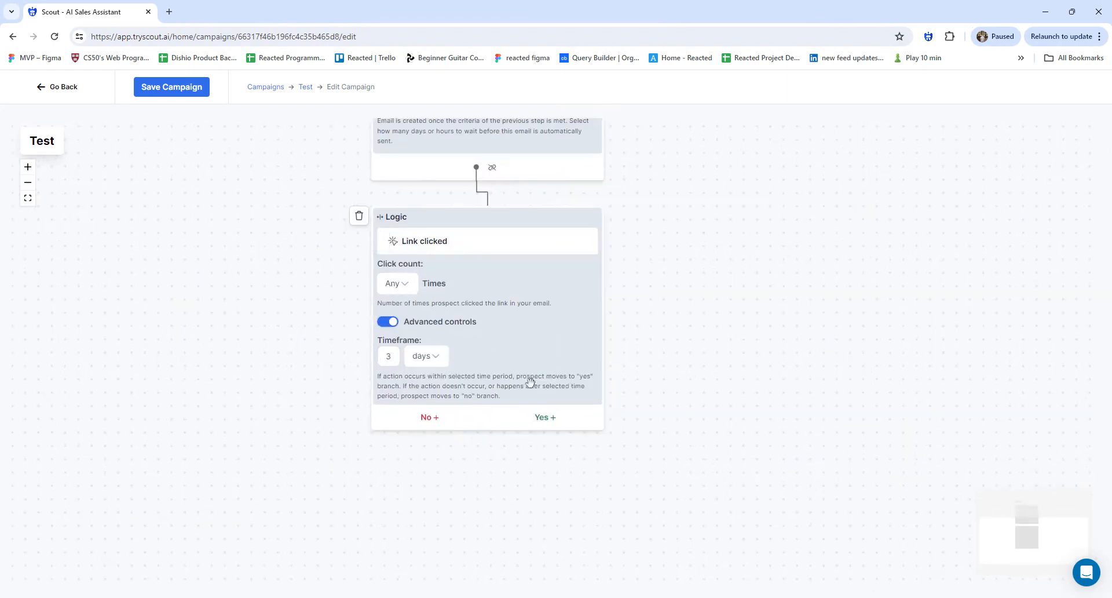
{"action": "scroll", "coordinate": [539, 342], "scroll_direction": "up", "scroll_amount": 2}
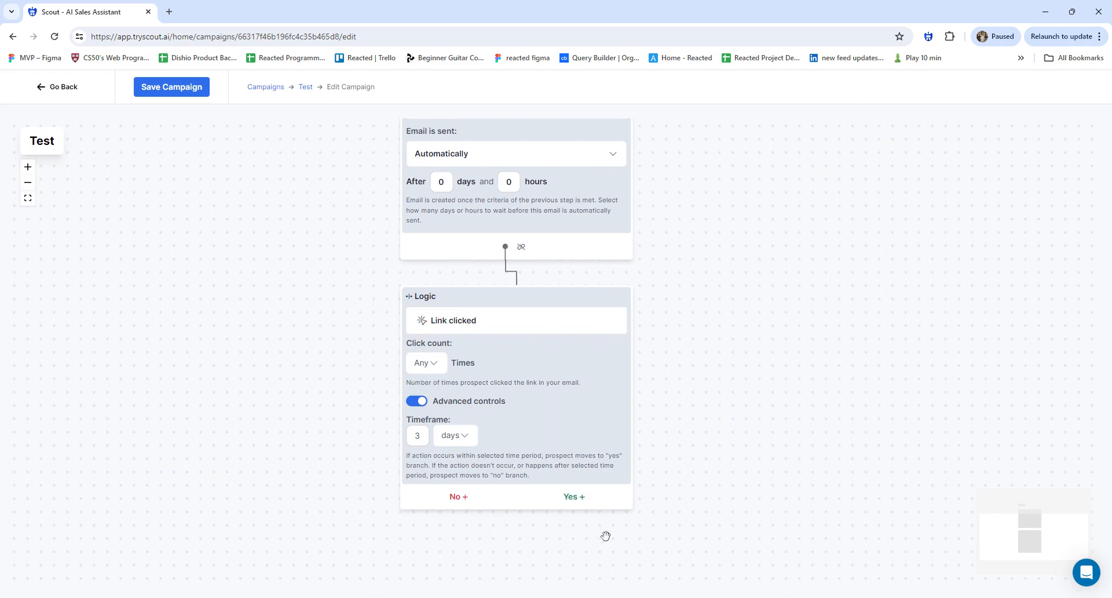
{"action": "scroll", "coordinate": [599, 513], "scroll_direction": "down", "scroll_amount": 5}
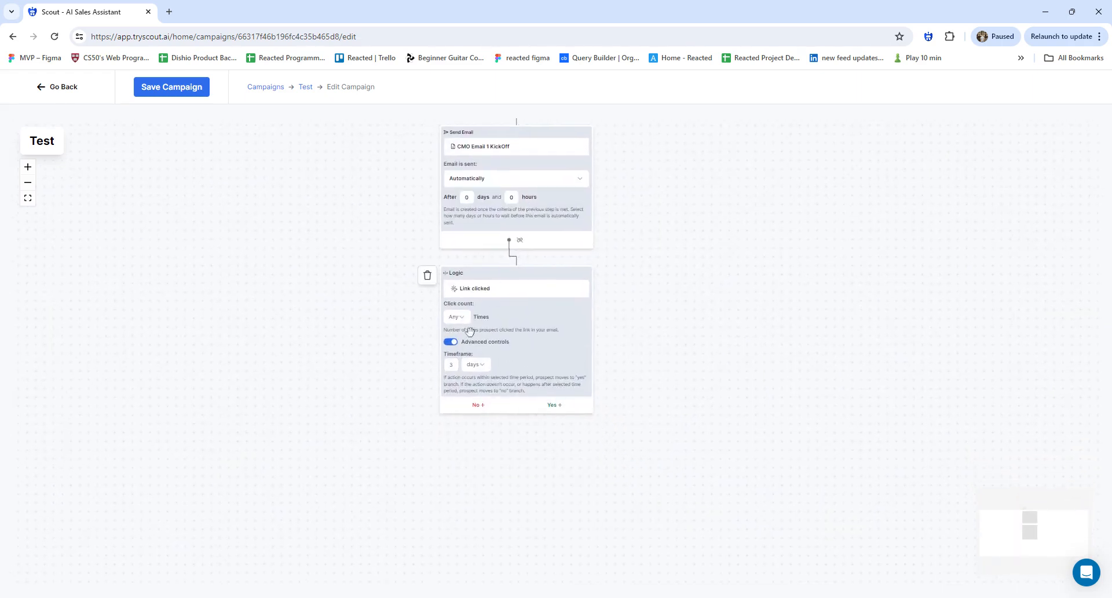
Add a Send Email step using CMO Link Click Template on the Yes branch
{"action": "left_click", "coordinate": [553, 405]}
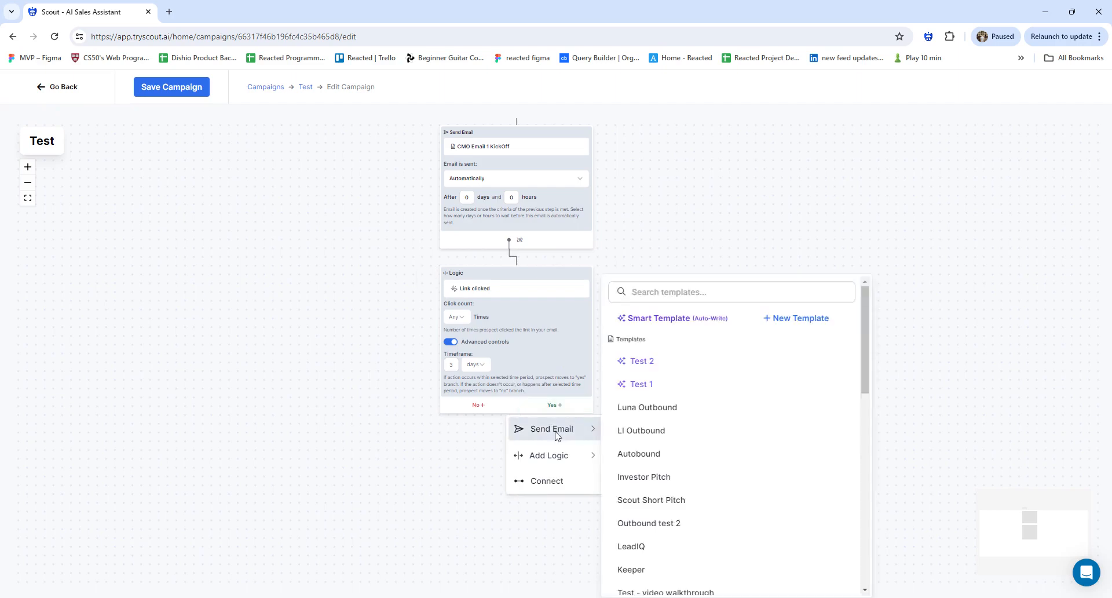
{"action": "left_click", "coordinate": [471, 406]}
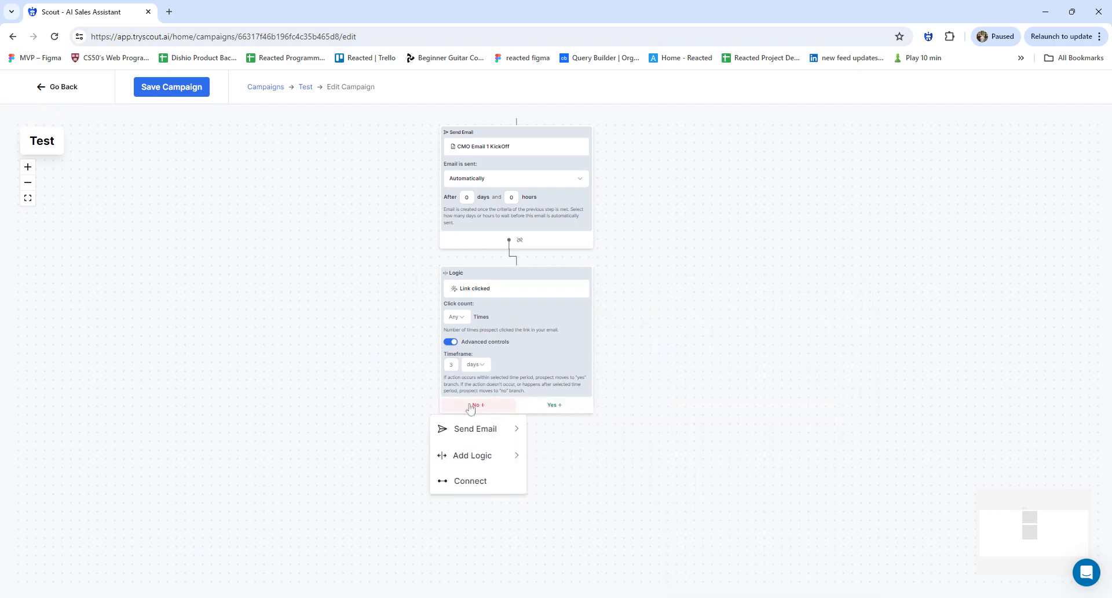
{"action": "left_click", "coordinate": [527, 408]}
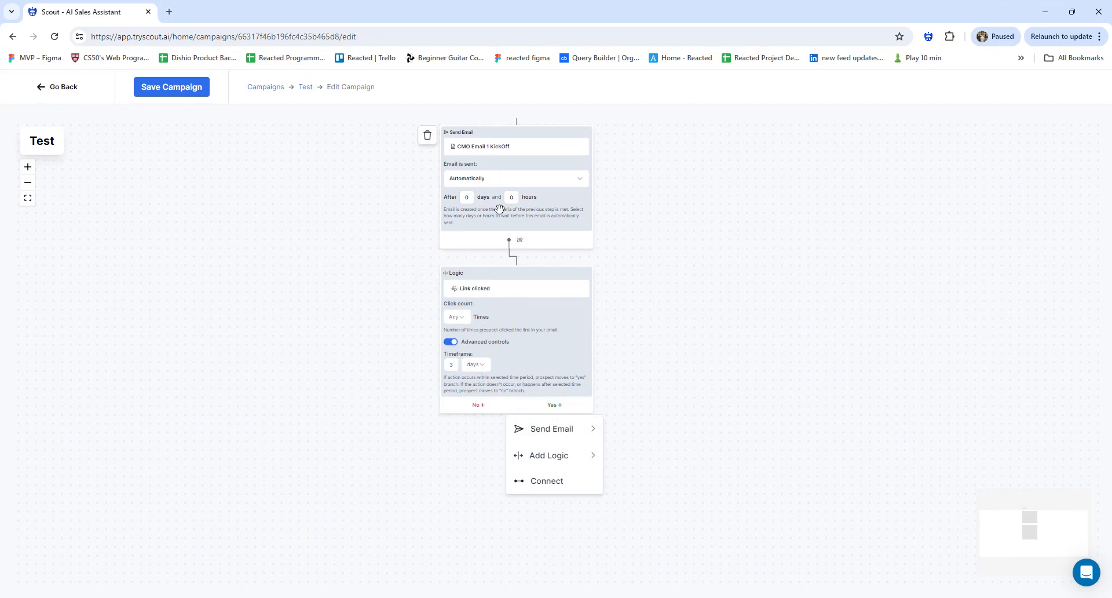
{"action": "mouse_move", "coordinate": [551, 428]}
{"action": "scroll", "coordinate": [681, 440], "scroll_direction": "down", "scroll_amount": 4}
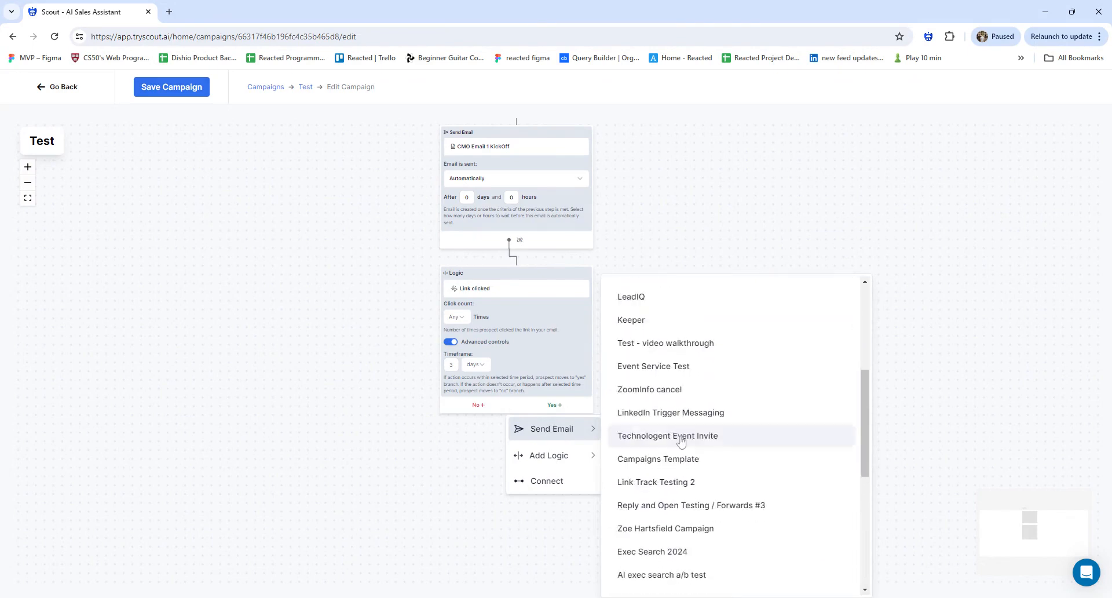
{"action": "scroll", "coordinate": [681, 441], "scroll_direction": "down", "scroll_amount": 5}
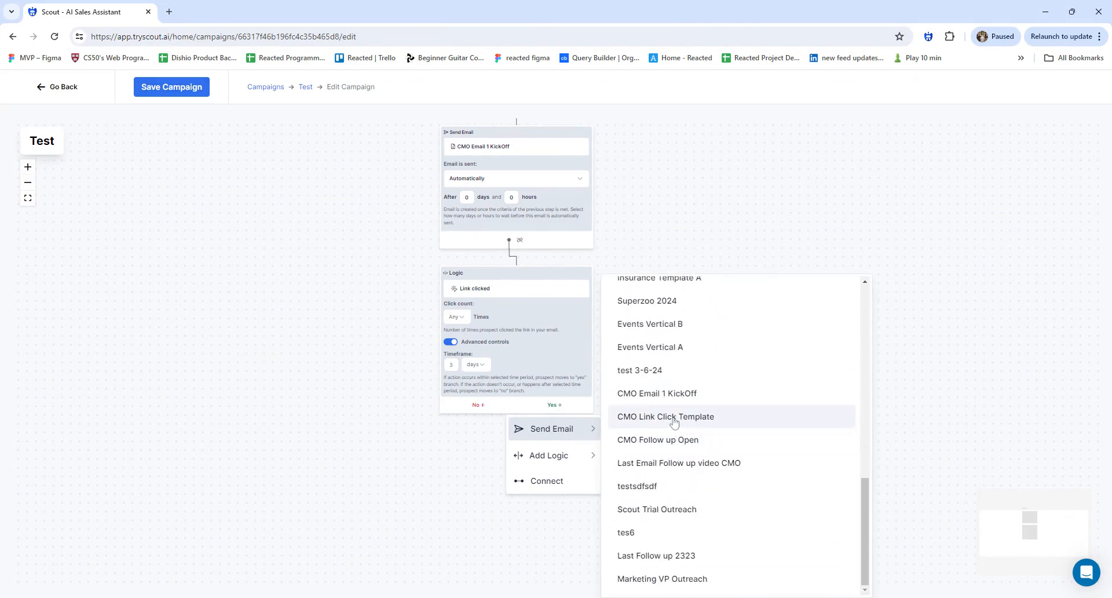
{"action": "left_click", "coordinate": [674, 416]}
Review the CMO Link Click Template content and return to the flow
{"action": "left_click", "coordinate": [650, 456]}
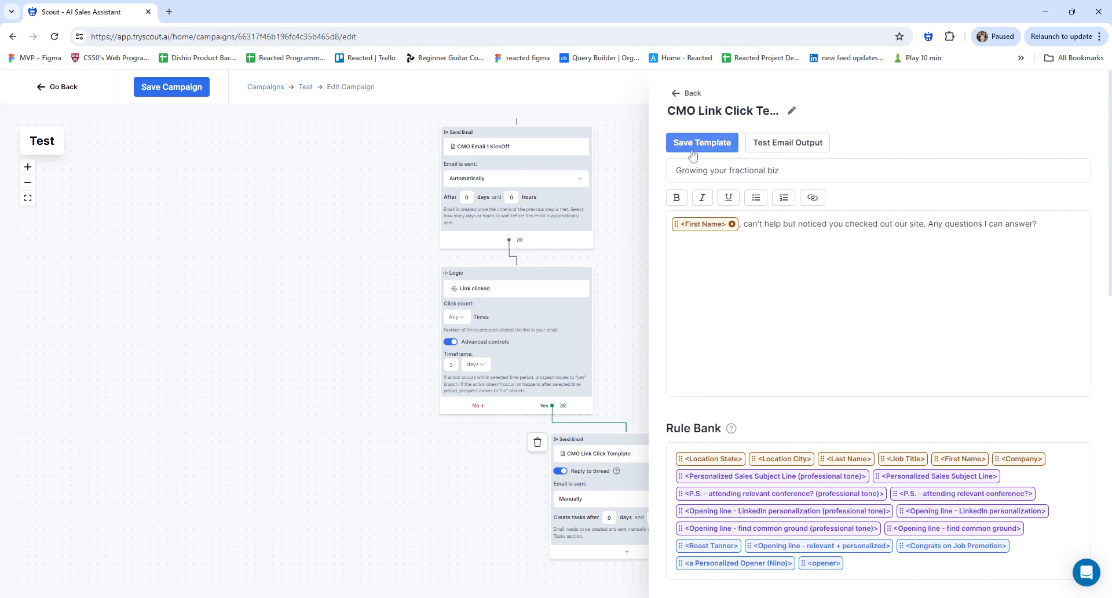
{"action": "left_click", "coordinate": [388, 399]}
{"action": "scroll", "coordinate": [650, 500], "scroll_direction": "up", "scroll_amount": 2}
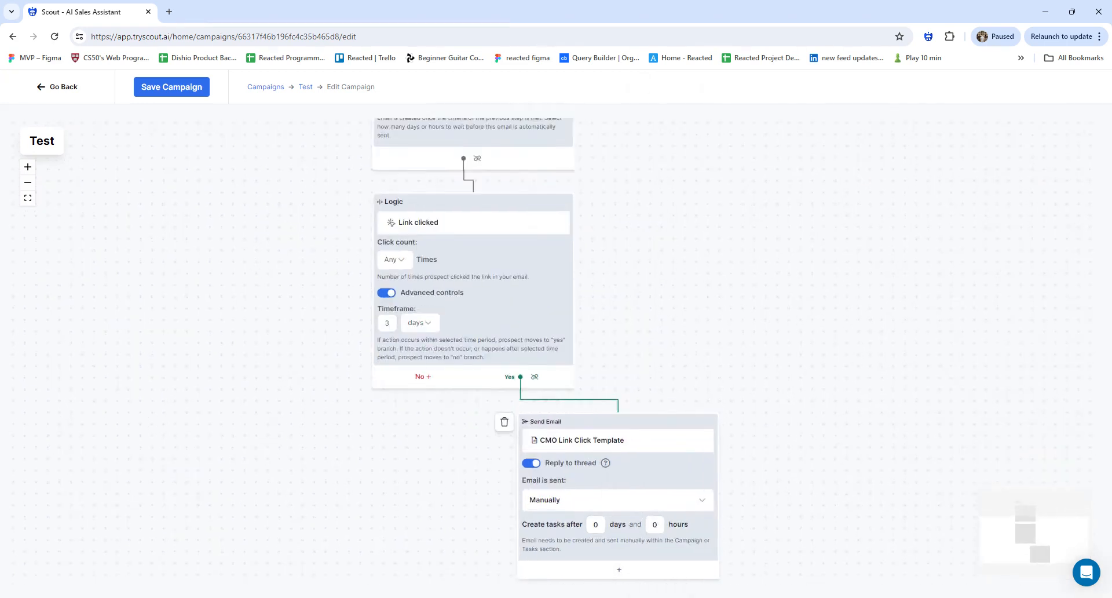
{"action": "left_click_drag", "start_coordinate": [675, 501], "coordinate": [696, 434]}
Switch the CMO Link Click Template email to Automatically, after 0 days and 2 hours
{"action": "left_click", "coordinate": [676, 460]}
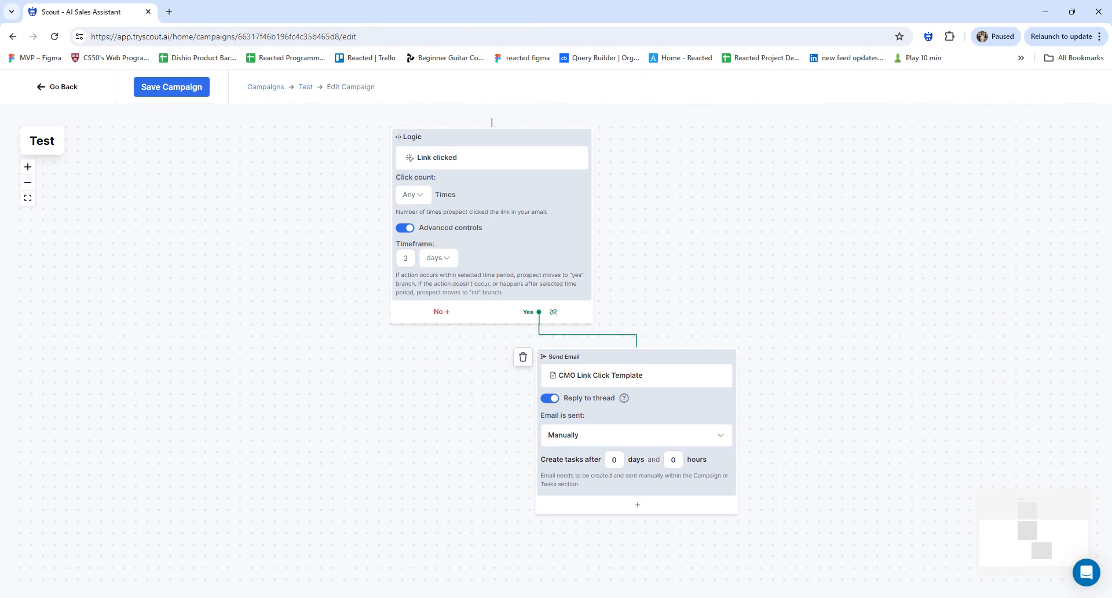
{"action": "left_click", "coordinate": [644, 438]}
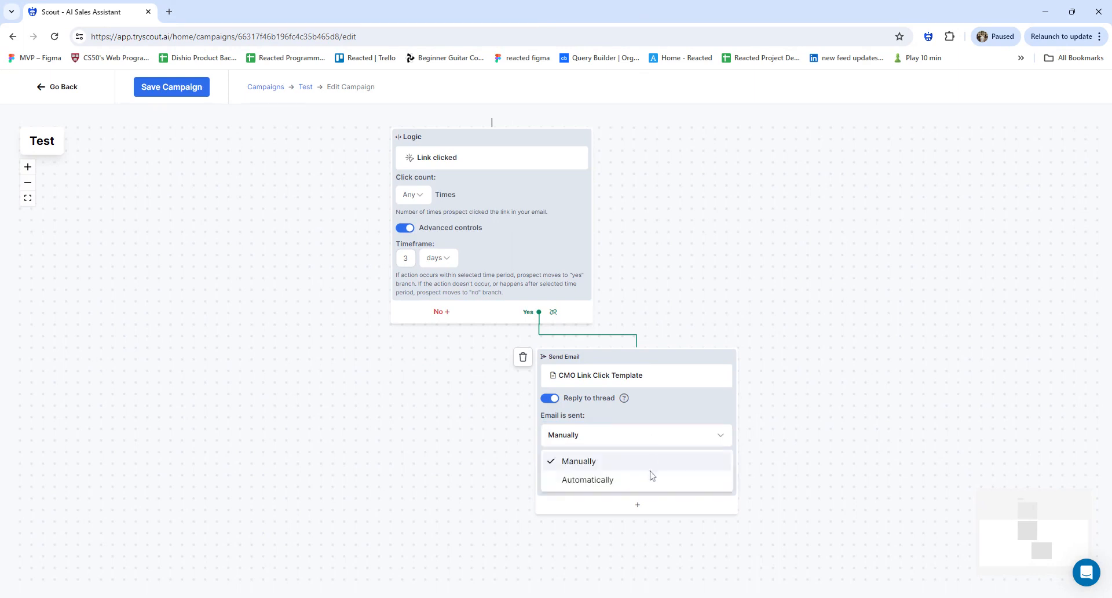
{"action": "left_click", "coordinate": [649, 477]}
{"action": "left_click", "coordinate": [610, 544]}
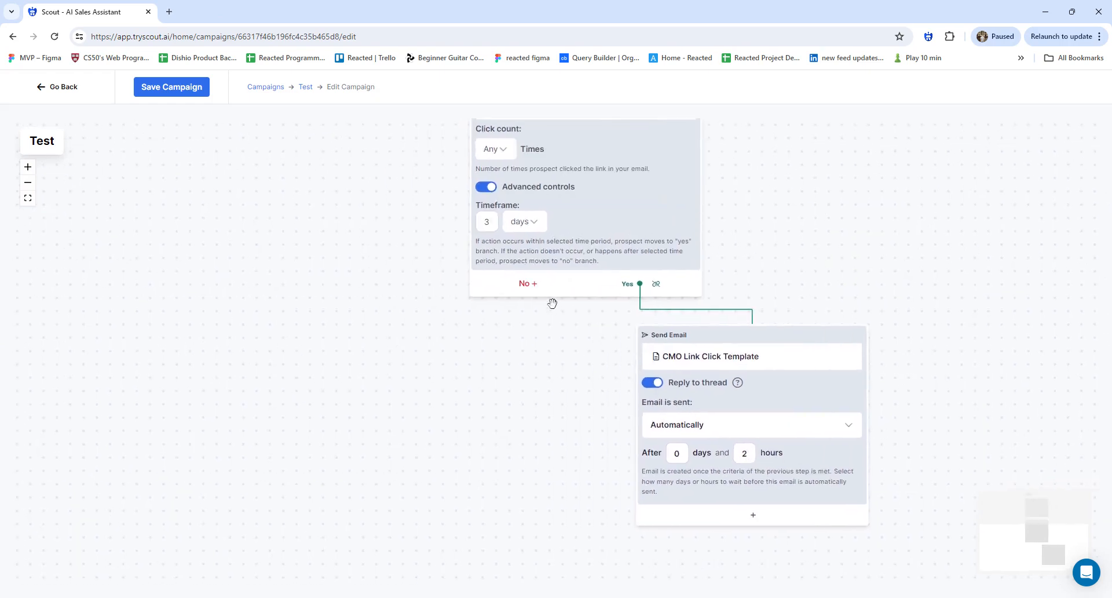
{"action": "scroll", "coordinate": [551, 303], "scroll_direction": "down", "scroll_amount": 2}
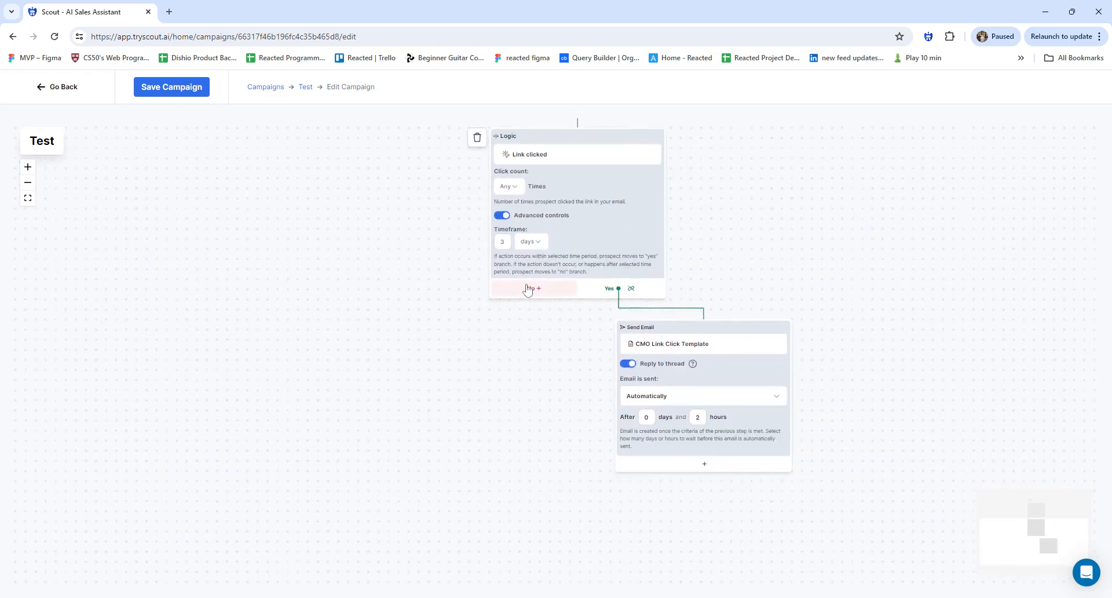
Add an Email was opened logic step to the Link clicked No branch
{"action": "left_click", "coordinate": [529, 288]}
{"action": "mouse_move", "coordinate": [534, 319]}
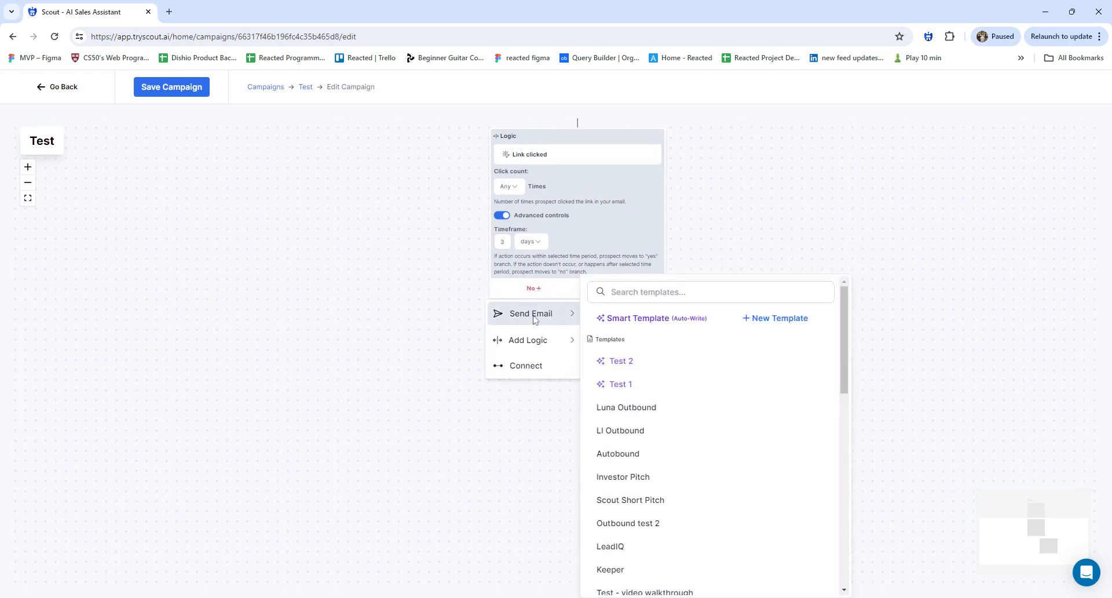
{"action": "mouse_move", "coordinate": [532, 338]}
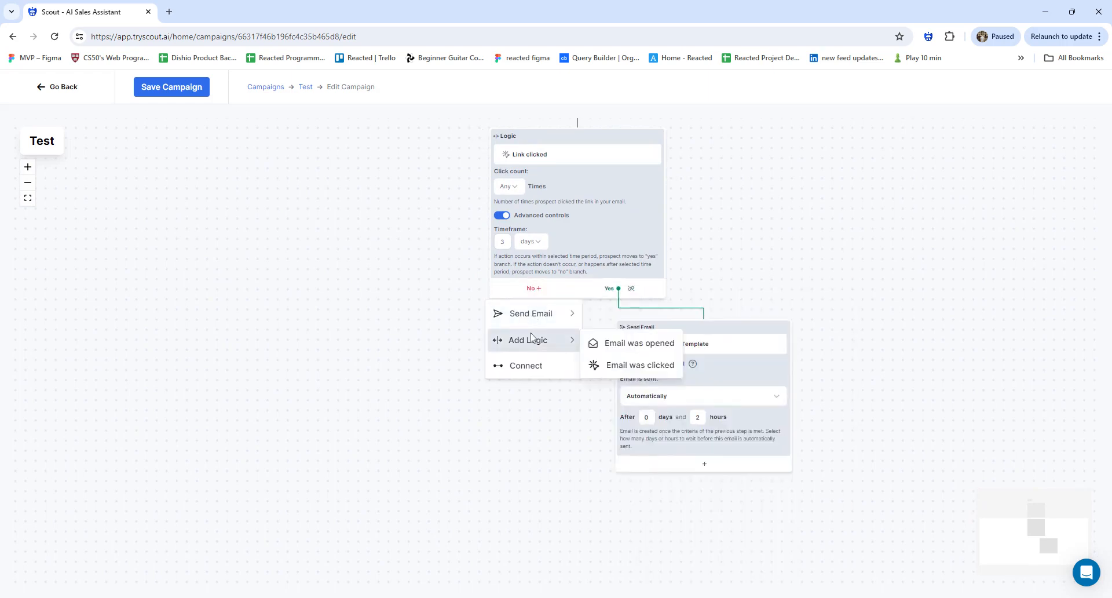
{"action": "left_click", "coordinate": [623, 346]}
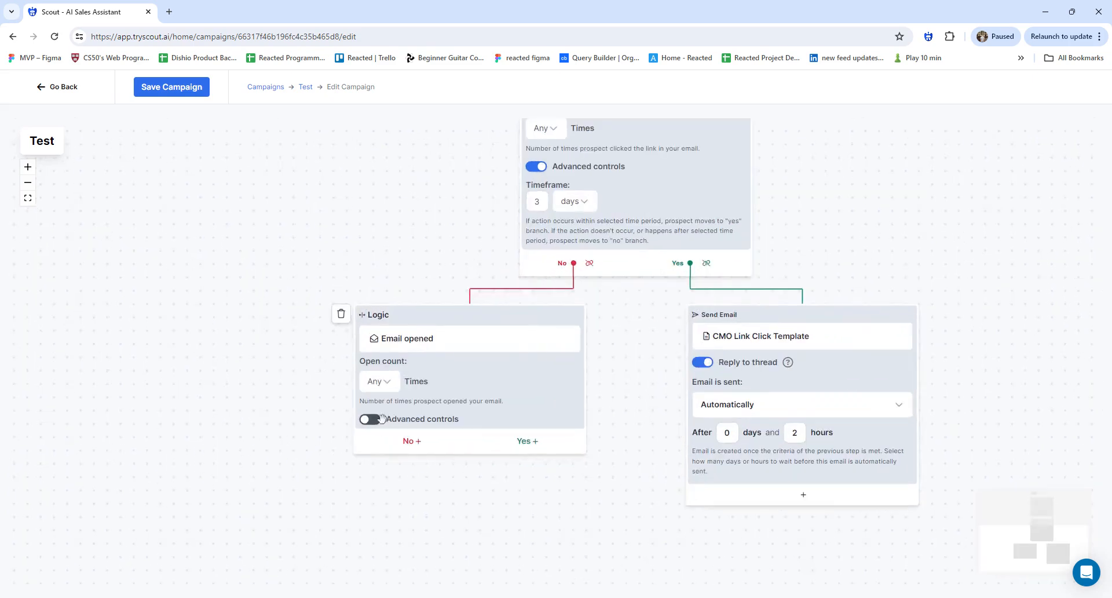
Enable advanced controls and set the Email opened timeframe to 7 days
{"action": "left_click", "coordinate": [371, 419]}
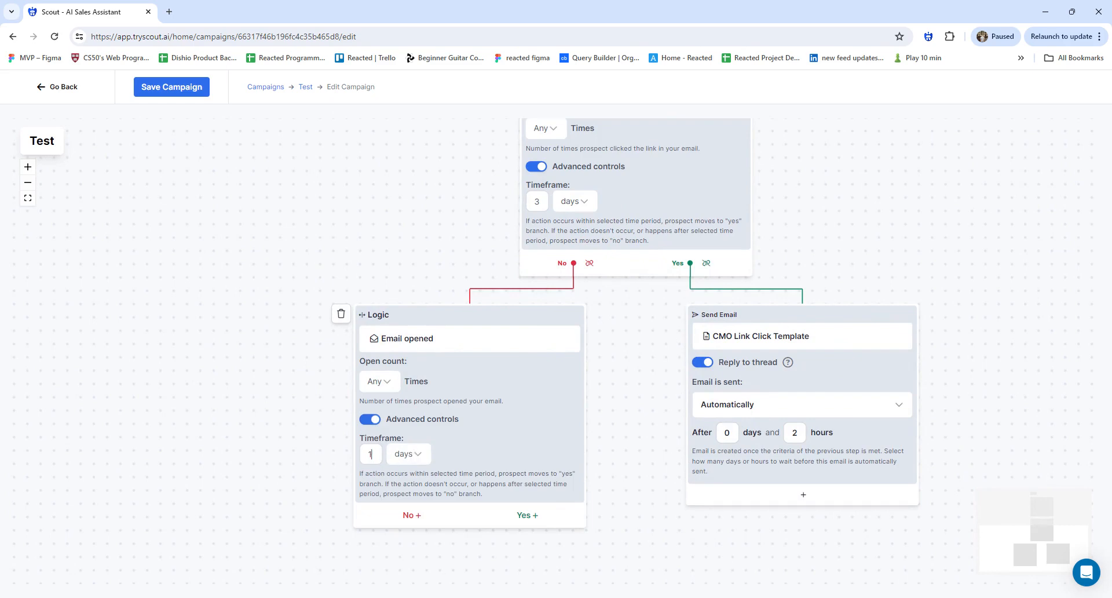
{"action": "key", "text": "BackSpace"}
{"action": "type", "text": "7"}
{"action": "left_click_drag", "start_coordinate": [585, 294], "coordinate": [567, 391]}
{"action": "scroll", "coordinate": [567, 390], "scroll_direction": "down", "scroll_amount": 4}
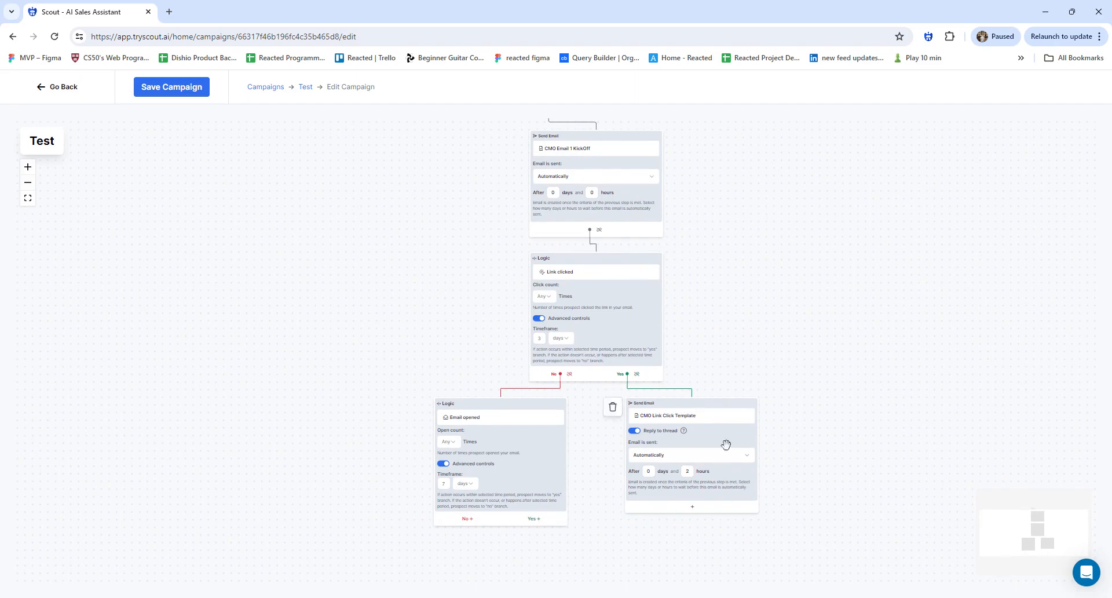
{"action": "scroll", "coordinate": [455, 437], "scroll_direction": "up", "scroll_amount": 3}
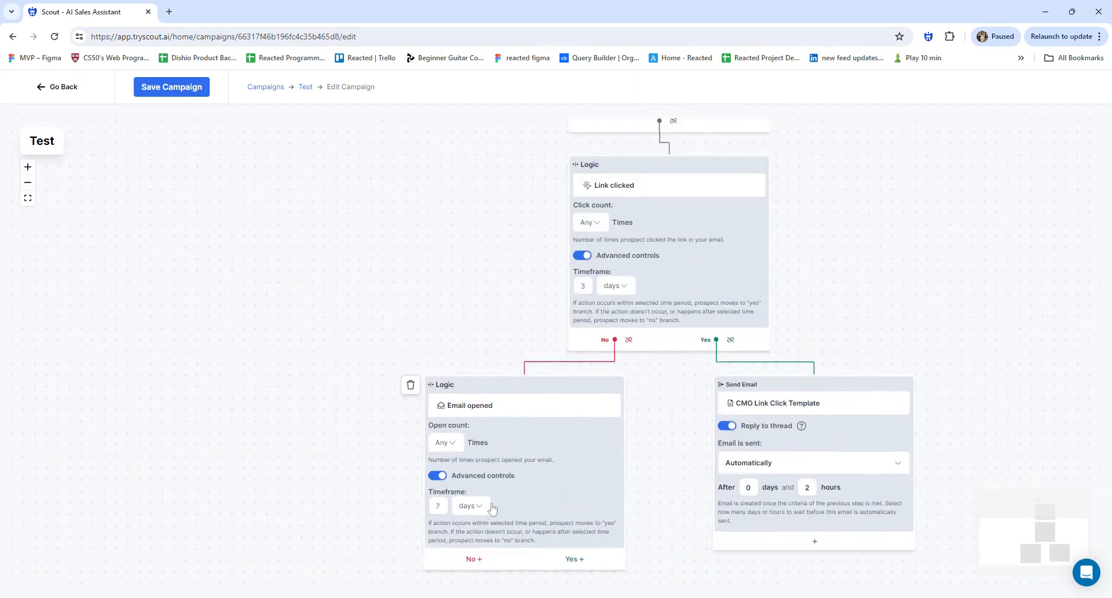
{"action": "scroll", "coordinate": [492, 510], "scroll_direction": "down", "scroll_amount": 3}
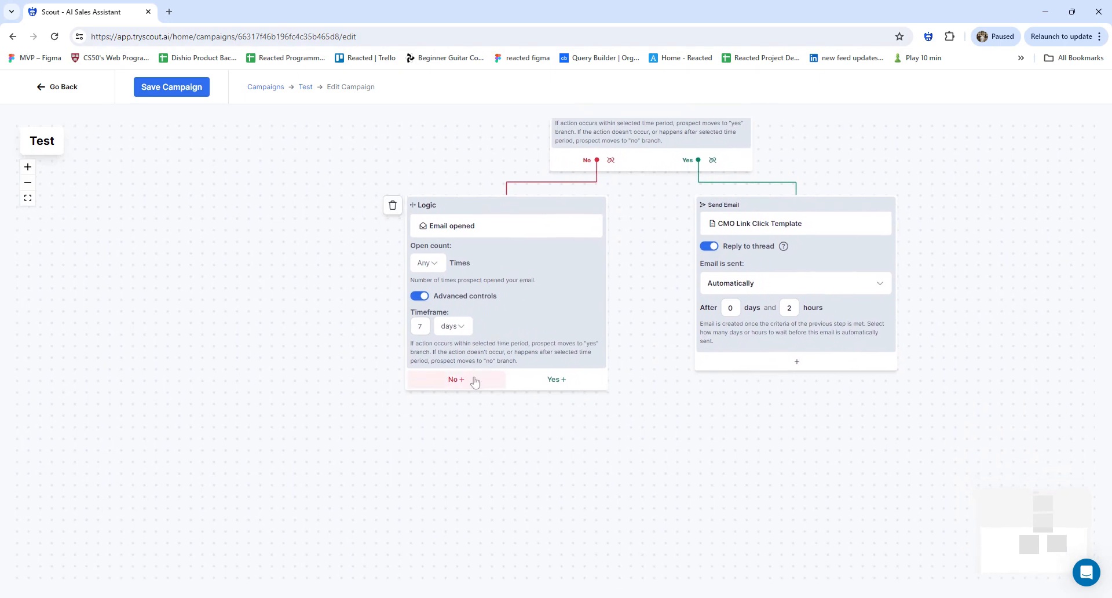
{"action": "left_click", "coordinate": [448, 379]}
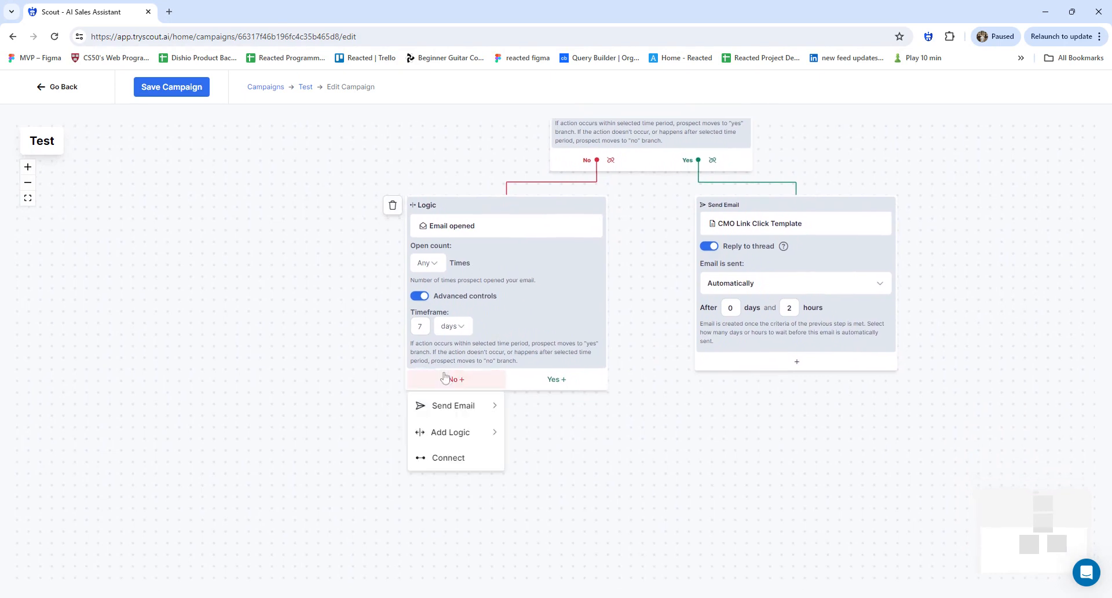
{"action": "left_click", "coordinate": [445, 378]}
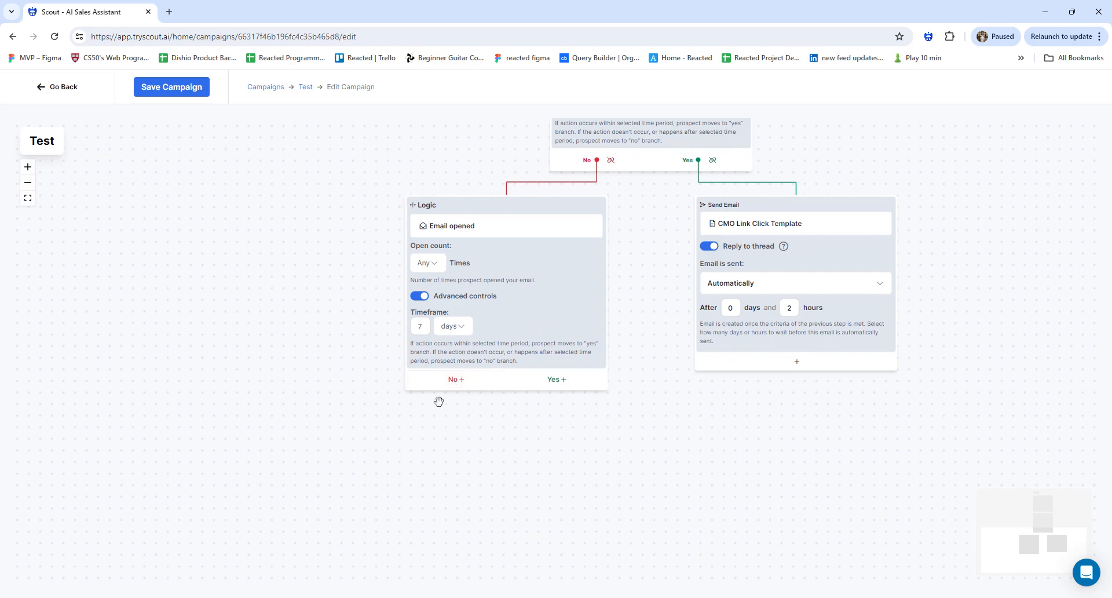
{"action": "left_click", "coordinate": [454, 379]}
{"action": "left_click", "coordinate": [446, 405]}
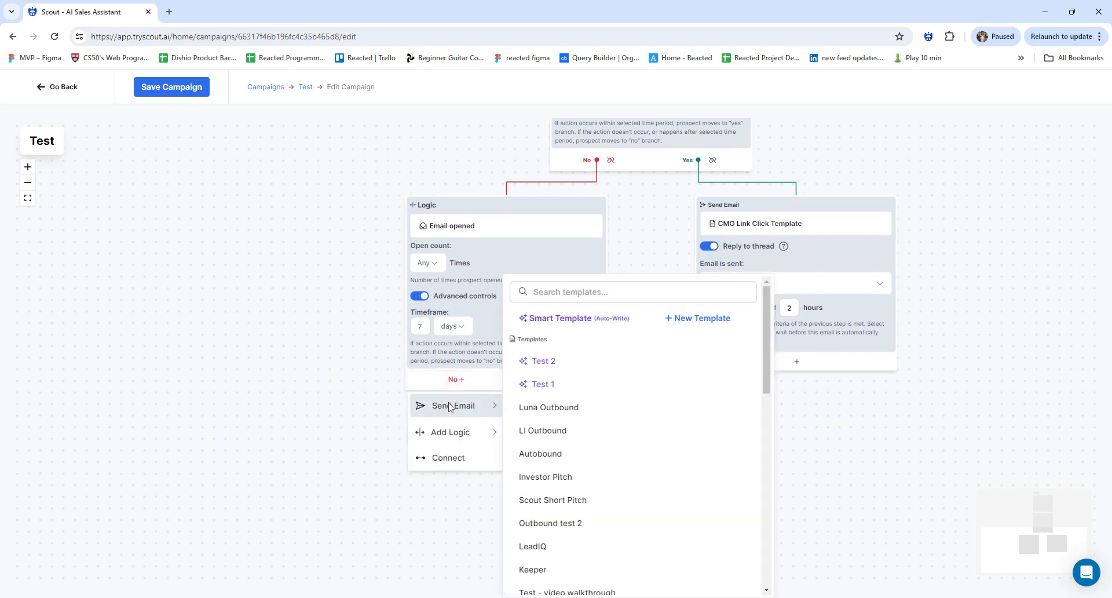
{"action": "left_click", "coordinate": [702, 318]}
{"action": "left_click", "coordinate": [692, 209]}
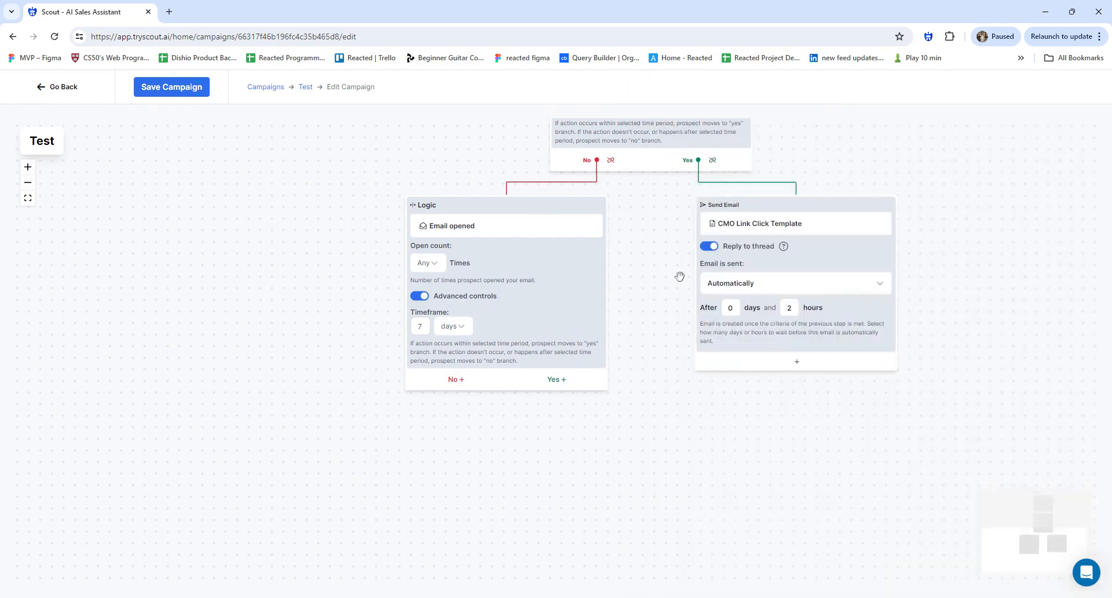
Add a CMO Follow up Open email to the Email opened Yes branch and review it
{"action": "mouse_move", "coordinate": [572, 267]}
{"action": "left_click", "coordinate": [542, 385]}
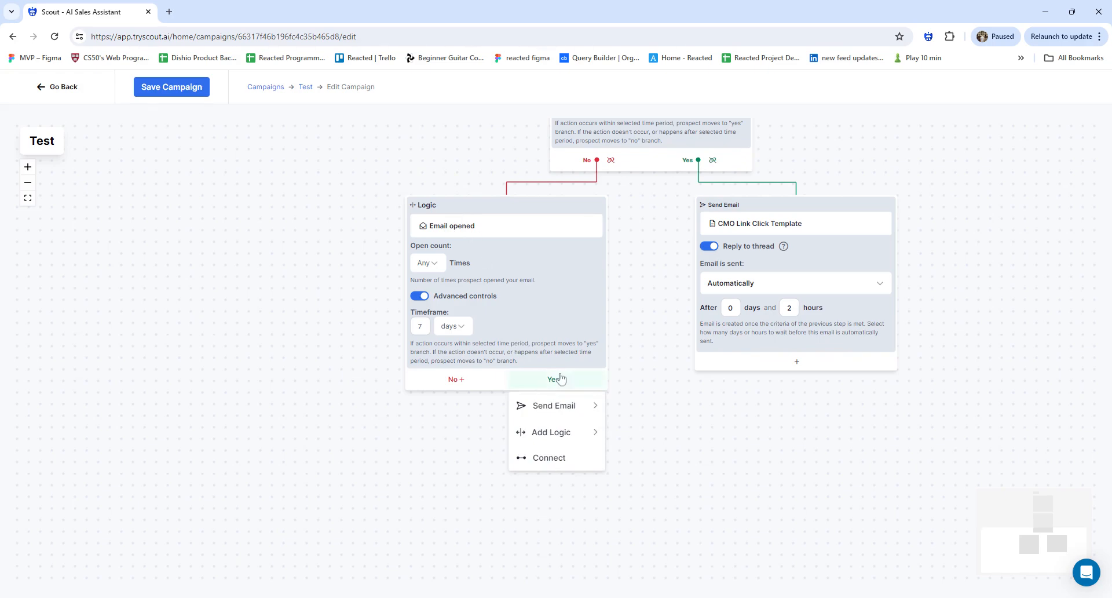
{"action": "mouse_move", "coordinate": [567, 405]}
{"action": "scroll", "coordinate": [698, 405], "scroll_direction": "down", "scroll_amount": 3}
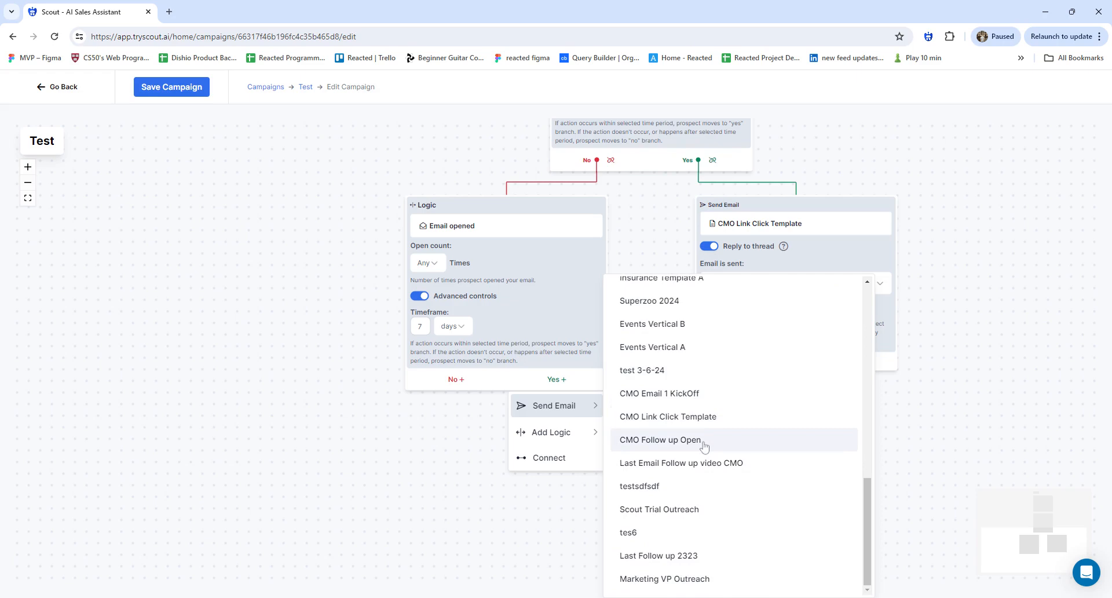
{"action": "left_click", "coordinate": [704, 440]}
{"action": "left_click", "coordinate": [647, 454]}
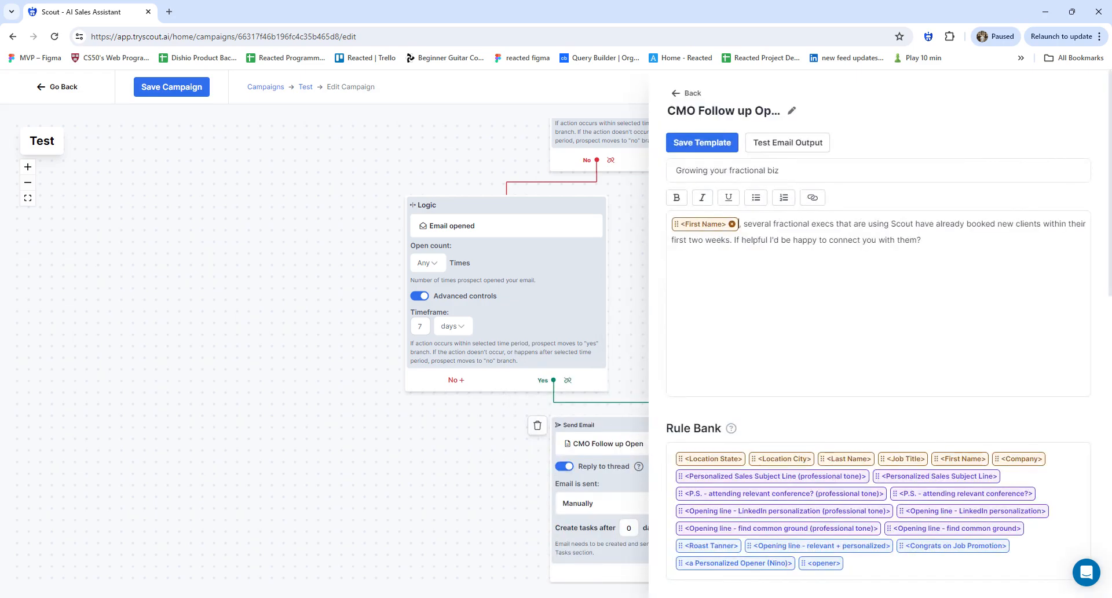
{"action": "left_click", "coordinate": [520, 427]}
Set the CMO Follow up Open email to send automatically after 2 days
{"action": "scroll", "coordinate": [565, 411], "scroll_direction": "down", "scroll_amount": 1}
{"action": "left_click_drag", "start_coordinate": [589, 454], "coordinate": [571, 325]}
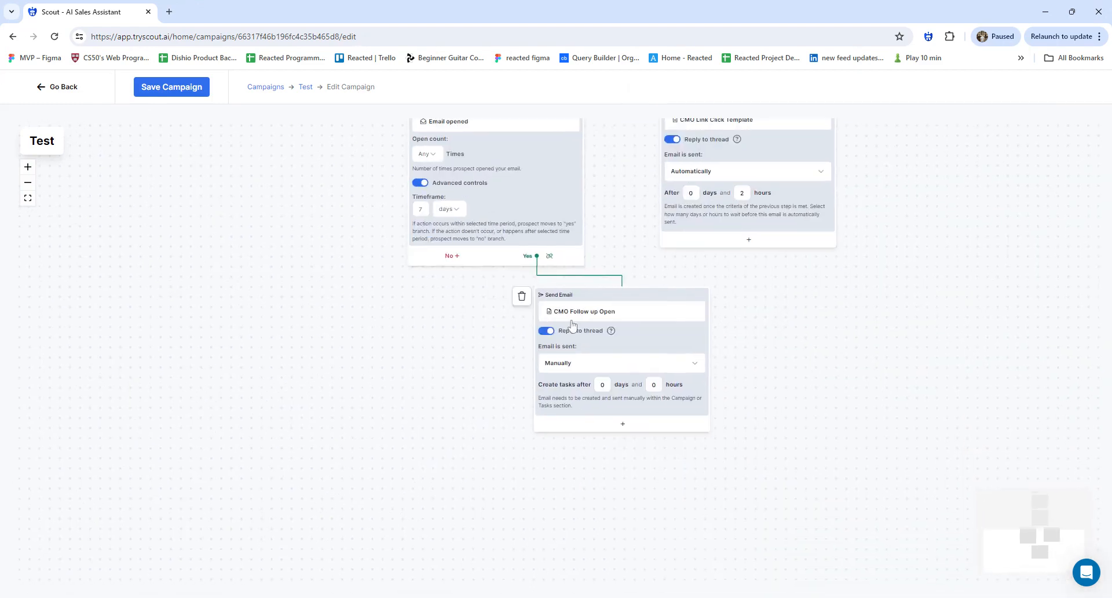
{"action": "left_click", "coordinate": [575, 369]}
{"action": "left_click", "coordinate": [580, 403]}
{"action": "left_click", "coordinate": [617, 384]}
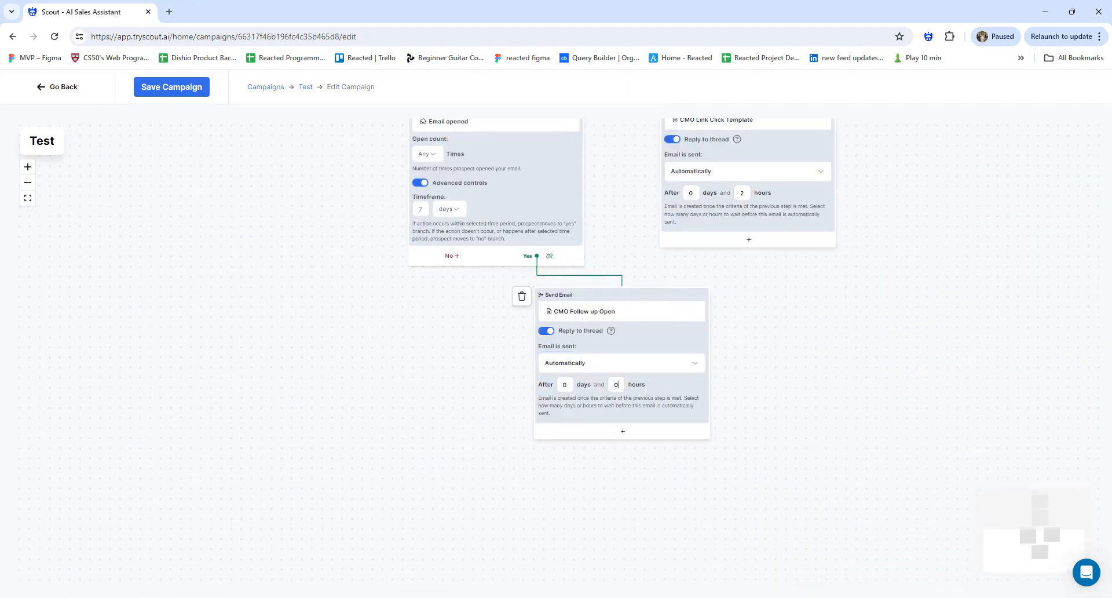
Add a Last Email Follow up video CMO step after CMO Follow up Open and check its template
{"action": "left_click", "coordinate": [623, 431]}
{"action": "mouse_move", "coordinate": [631, 460]}
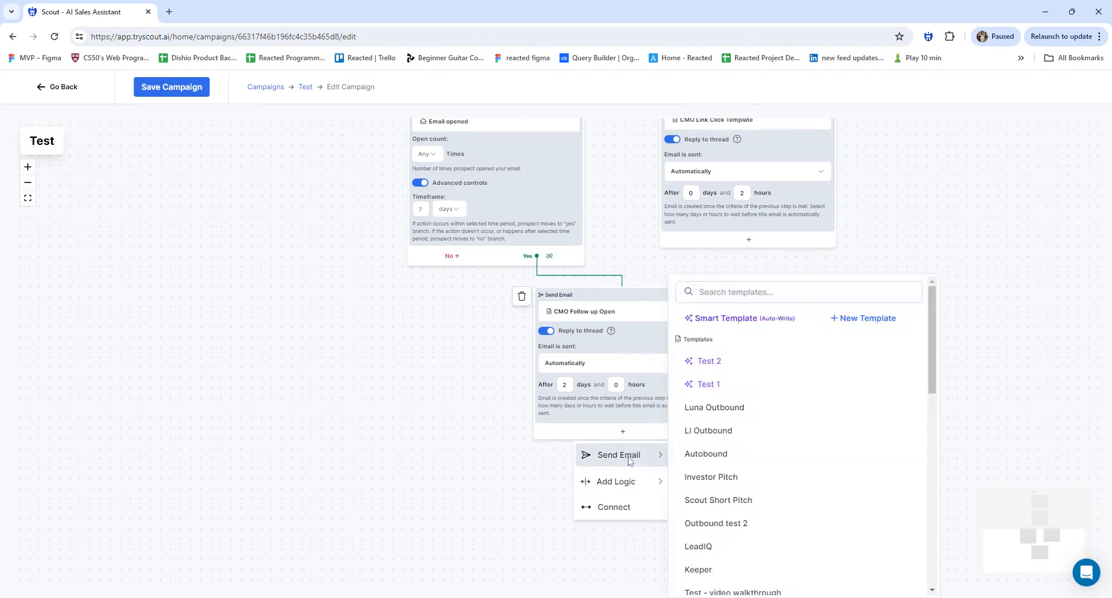
{"action": "scroll", "coordinate": [773, 444], "scroll_direction": "down", "scroll_amount": 9}
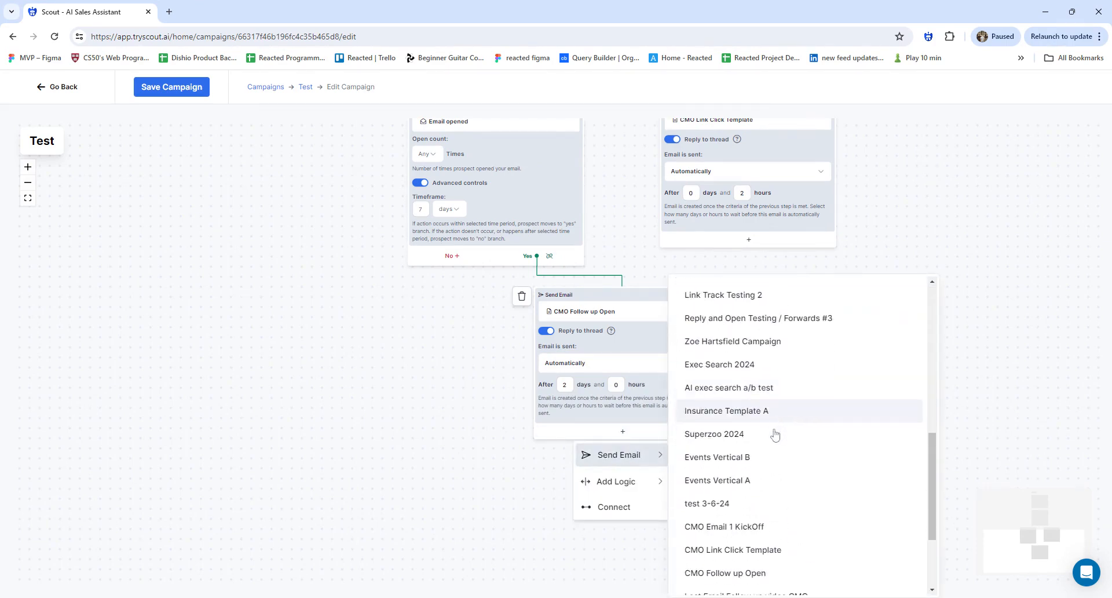
{"action": "scroll", "coordinate": [769, 439], "scroll_direction": "down", "scroll_amount": 1}
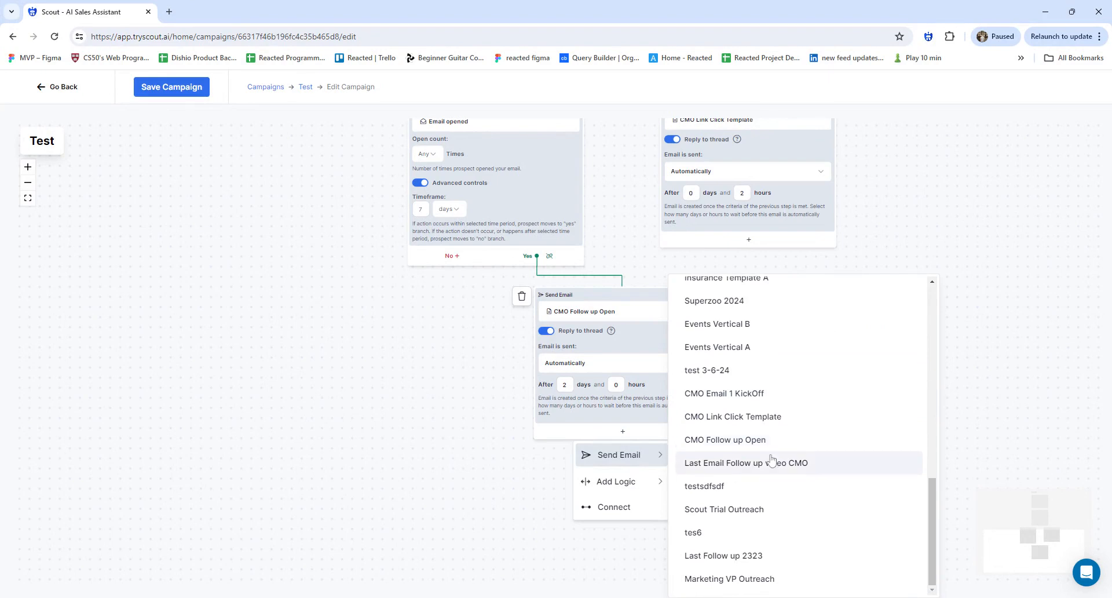
{"action": "left_click", "coordinate": [770, 463]}
{"action": "left_click", "coordinate": [633, 472]}
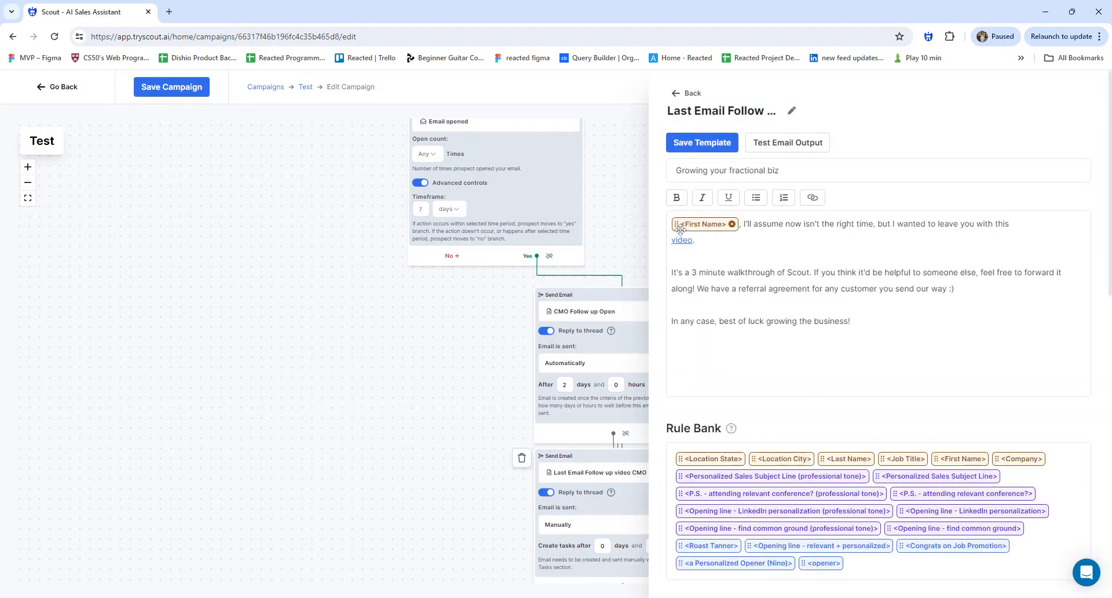
{"action": "left_click", "coordinate": [489, 346]}
{"action": "scroll", "coordinate": [561, 310], "scroll_direction": "down", "scroll_amount": 1}
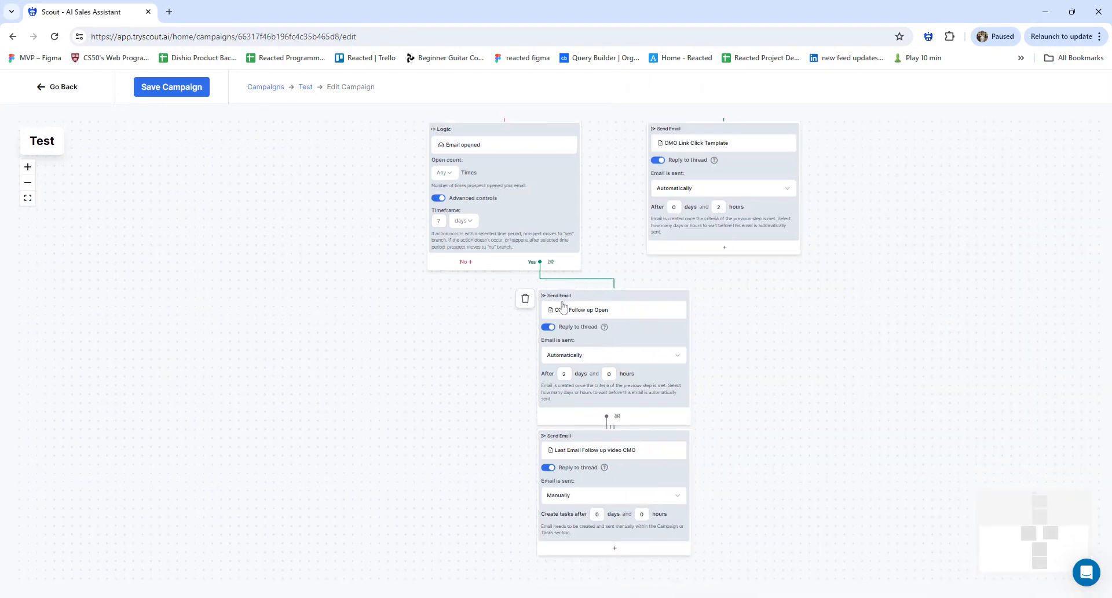
{"action": "left_click_drag", "start_coordinate": [702, 275], "coordinate": [509, 369]}
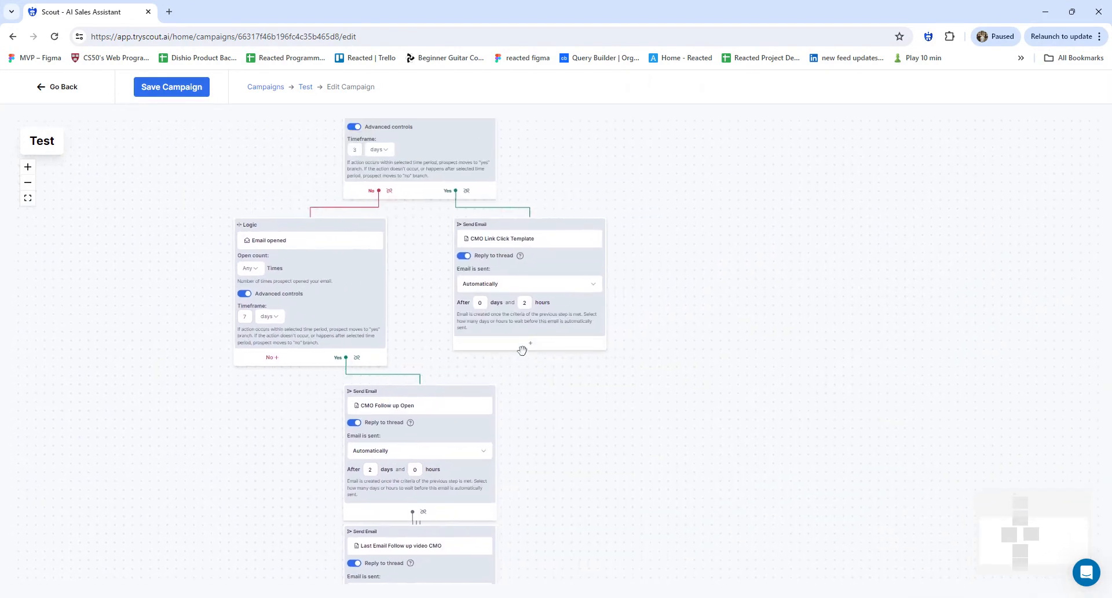
Add a Last Email Follow up video CMO step after the CMO Link Click Template email
{"action": "left_click", "coordinate": [529, 344]}
{"action": "mouse_move", "coordinate": [536, 366]}
{"action": "scroll", "coordinate": [733, 410], "scroll_direction": "down", "scroll_amount": 7}
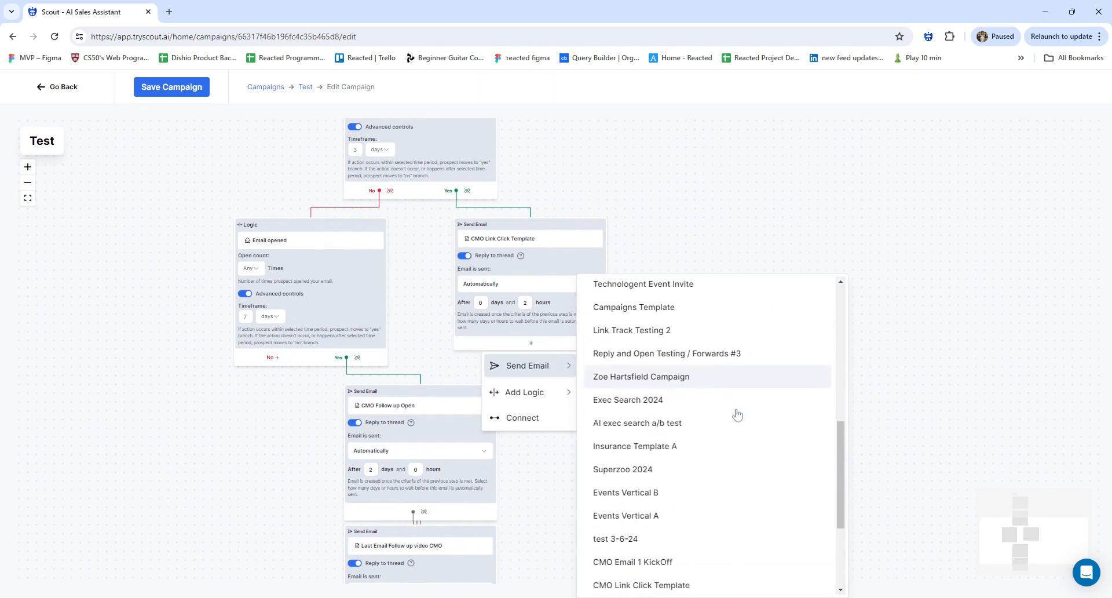
{"action": "scroll", "coordinate": [733, 409], "scroll_direction": "down", "scroll_amount": 3}
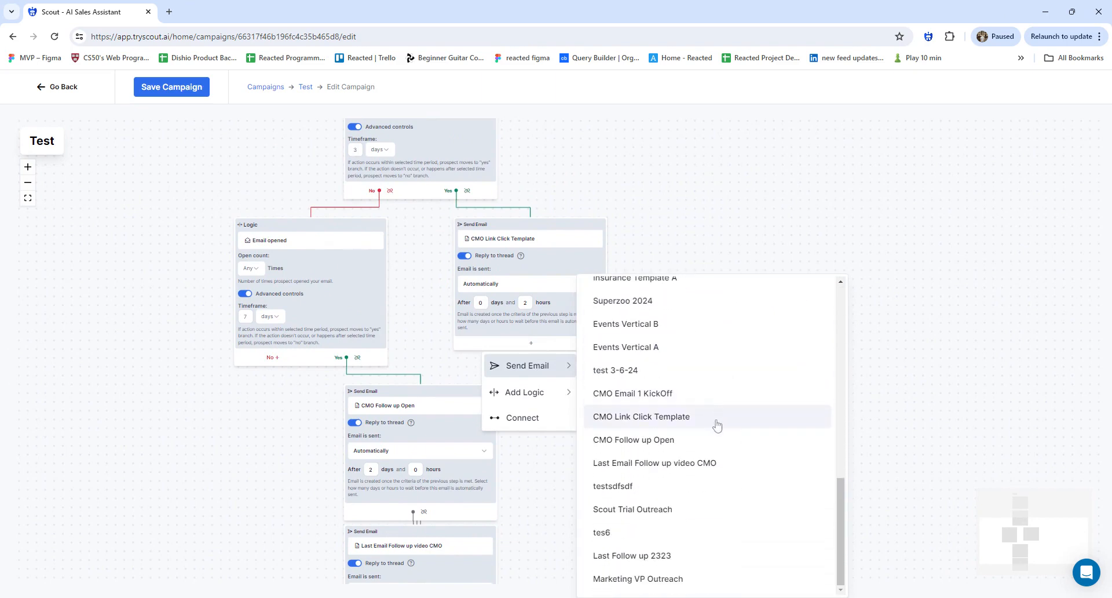
{"action": "left_click", "coordinate": [737, 462]}
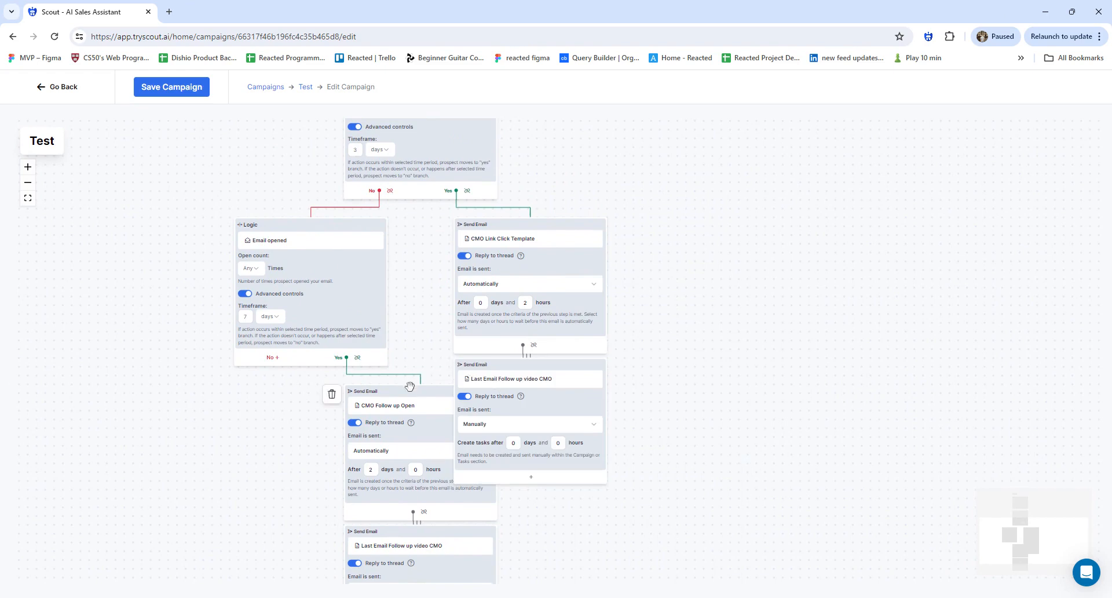
Move the CMO Follow up Open branch cards left to separate the two branches
{"action": "left_click_drag", "start_coordinate": [410, 389], "coordinate": [238, 393]}
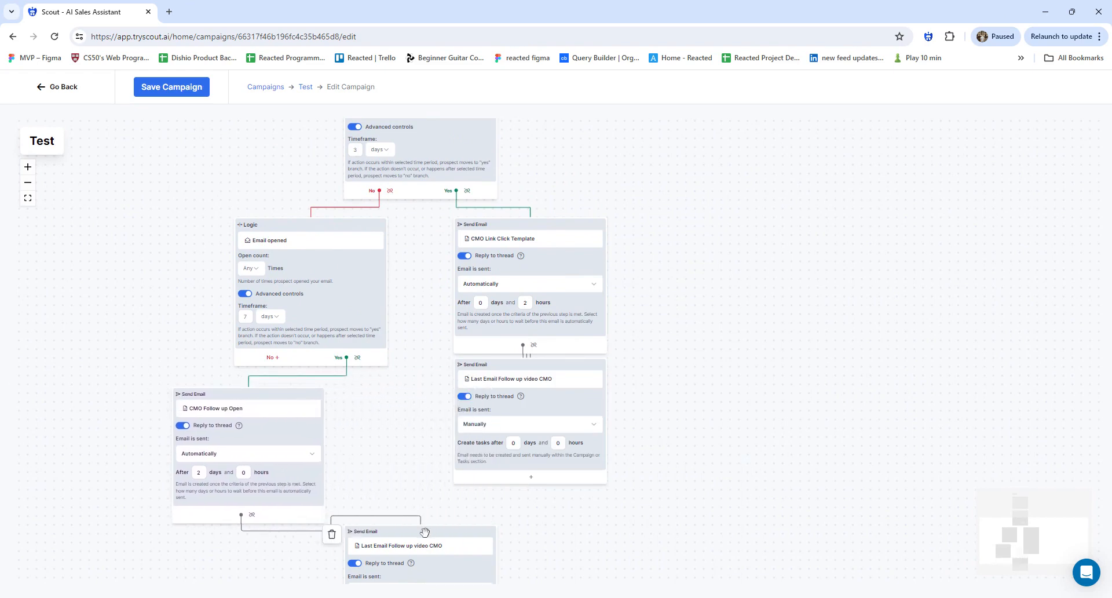
{"action": "left_click_drag", "start_coordinate": [426, 533], "coordinate": [242, 563]}
{"action": "left_click_drag", "start_coordinate": [495, 256], "coordinate": [463, 278]}
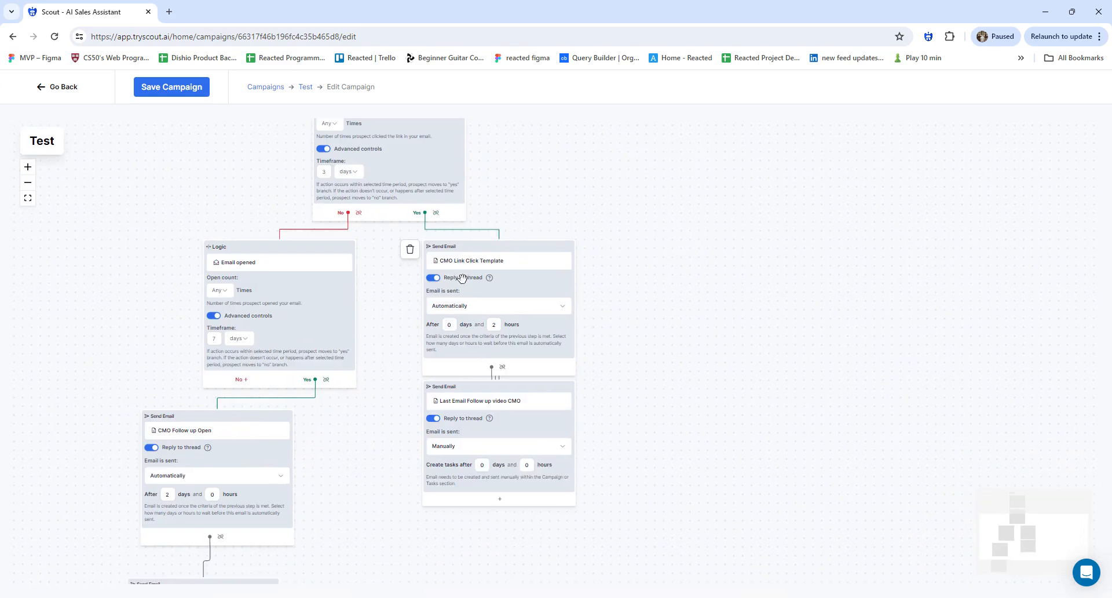
{"action": "left_click_drag", "start_coordinate": [529, 201], "coordinate": [580, 67]}
{"action": "scroll", "coordinate": [557, 293], "scroll_direction": "up", "scroll_amount": 4}
{"action": "left_click_drag", "start_coordinate": [633, 367], "coordinate": [616, 237]}
{"action": "scroll", "coordinate": [547, 316], "scroll_direction": "down", "scroll_amount": 4}
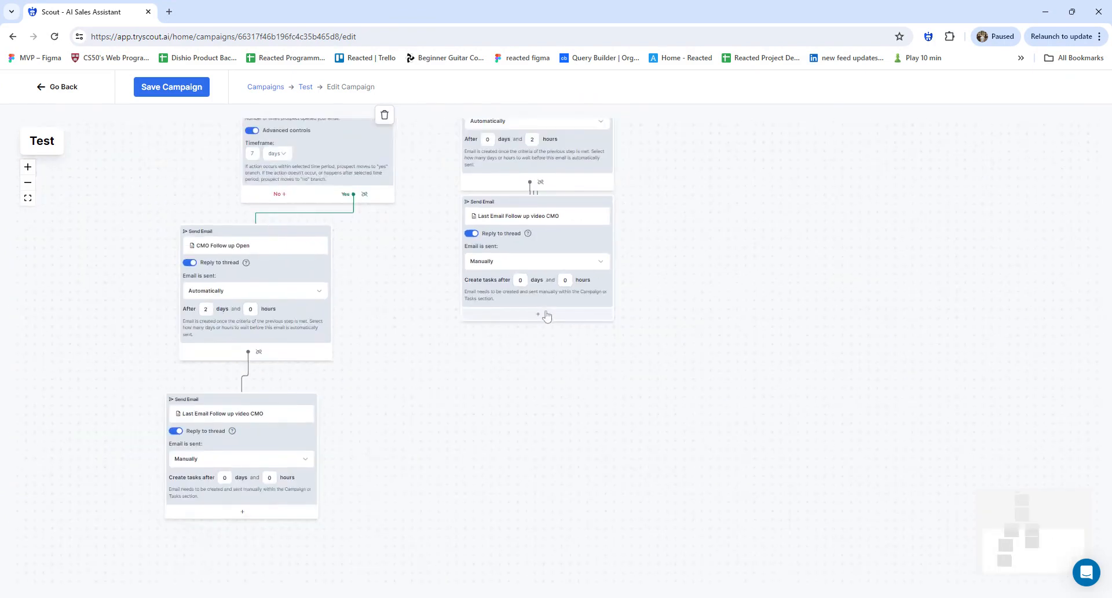
Append an Investor Pitch email step, then an Outbound test 2 step, below the video CMO follow-up
{"action": "left_click", "coordinate": [545, 315]}
{"action": "mouse_move", "coordinate": [530, 335]}
{"action": "left_click", "coordinate": [696, 476]}
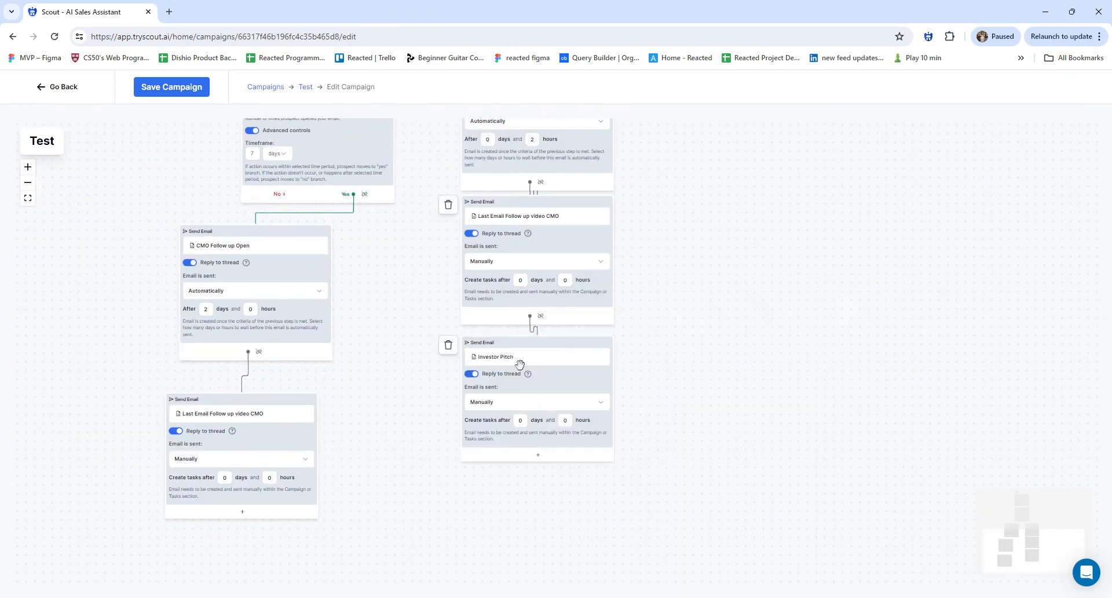
{"action": "left_click", "coordinate": [538, 454]}
{"action": "mouse_move", "coordinate": [521, 474]}
{"action": "left_click", "coordinate": [623, 521]}
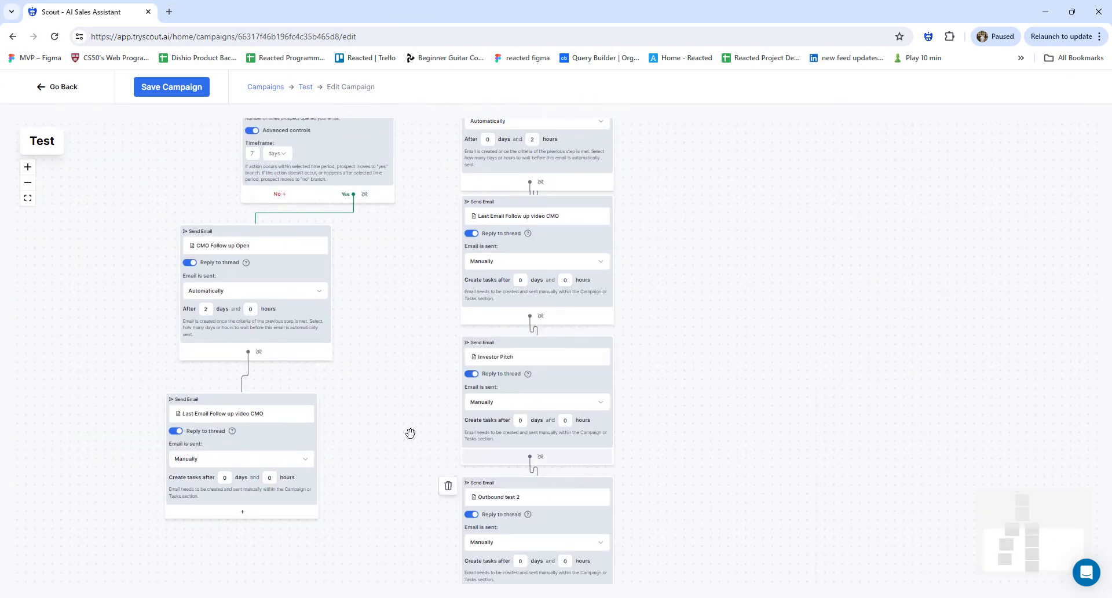
{"action": "scroll", "coordinate": [502, 419], "scroll_direction": "down", "scroll_amount": 1}
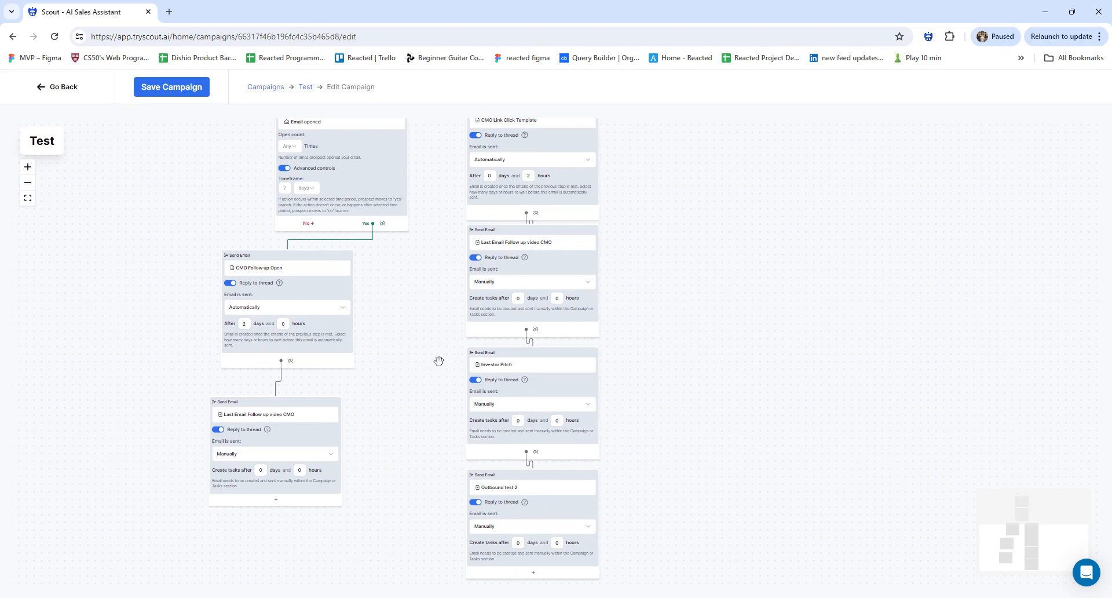
Delete the Investor Pitch and Outbound test 2 steps, save the flow, and return to the Test overview
{"action": "left_click", "coordinate": [453, 357]}
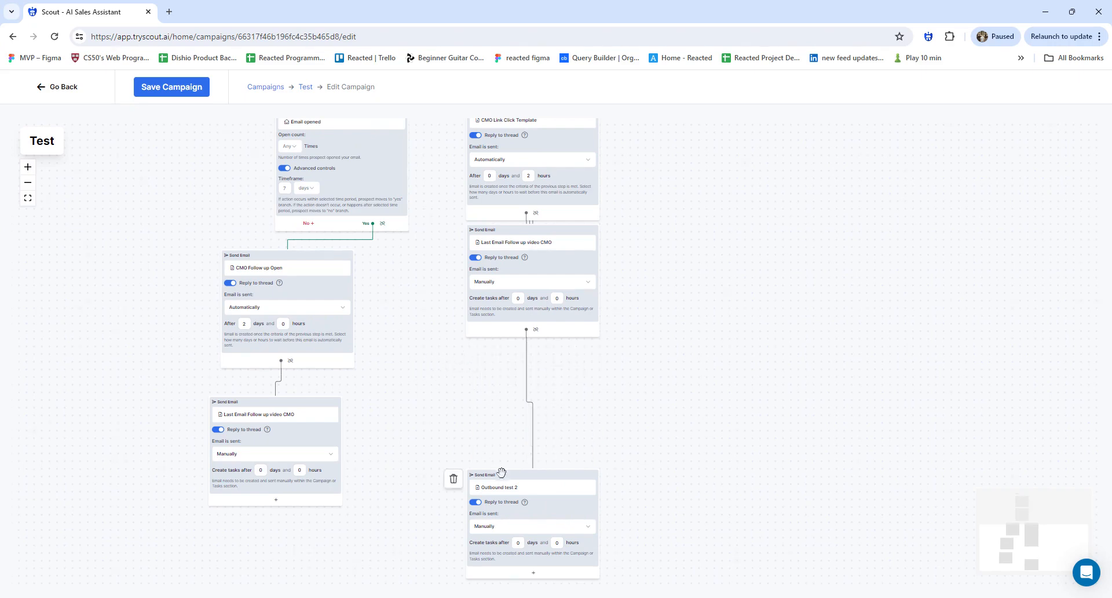
{"action": "left_click", "coordinate": [458, 486]}
{"action": "left_click_drag", "start_coordinate": [408, 227], "coordinate": [440, 367]}
{"action": "scroll", "coordinate": [440, 367], "scroll_direction": "down", "scroll_amount": 2}
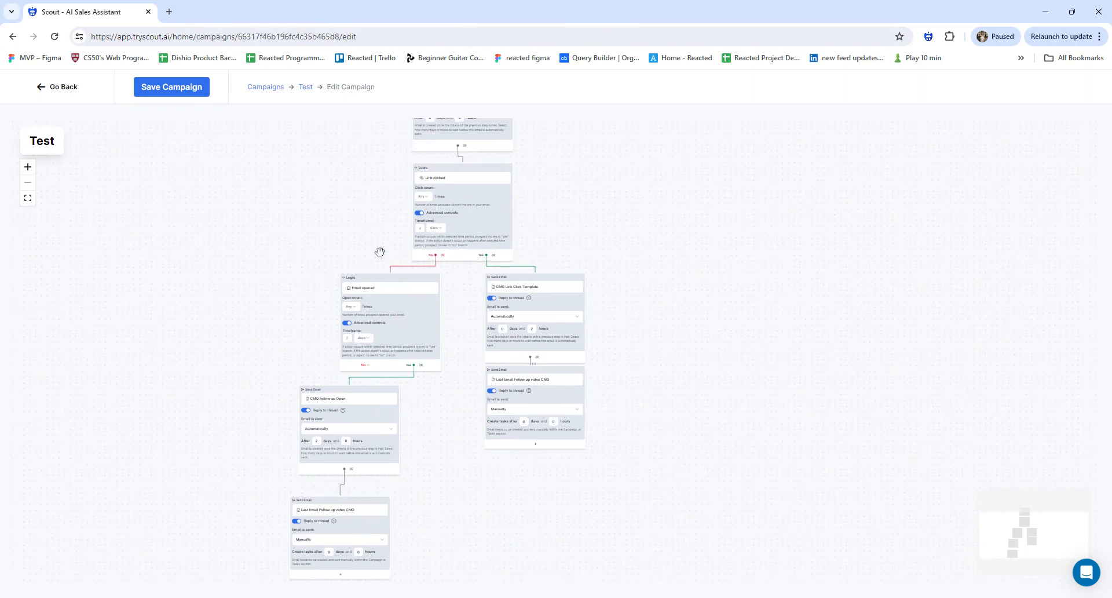
{"action": "left_click", "coordinate": [170, 93]}
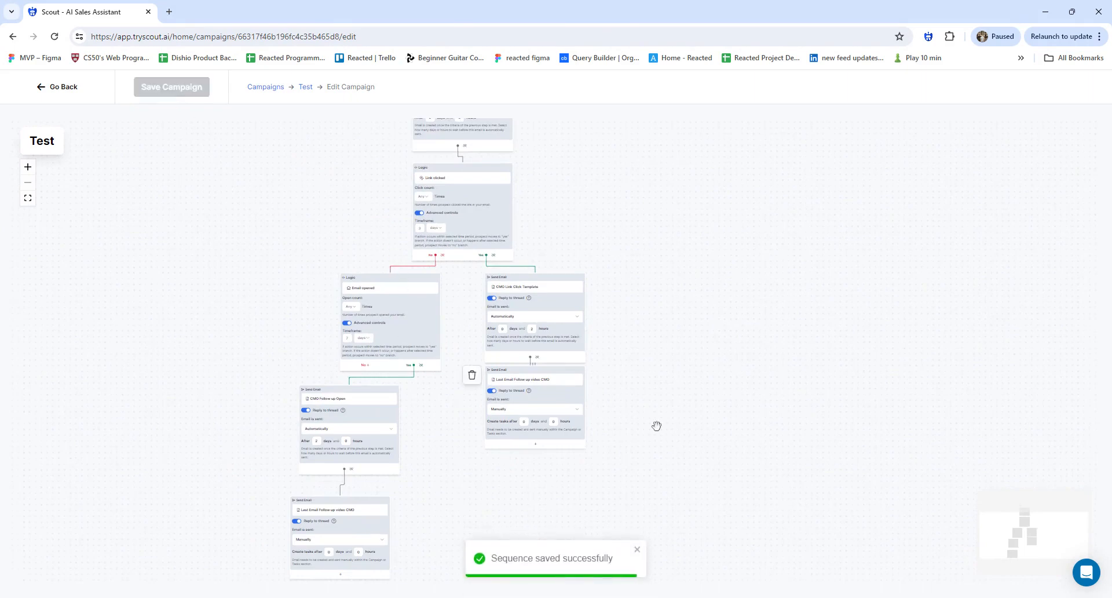
{"action": "left_click", "coordinate": [60, 88]}
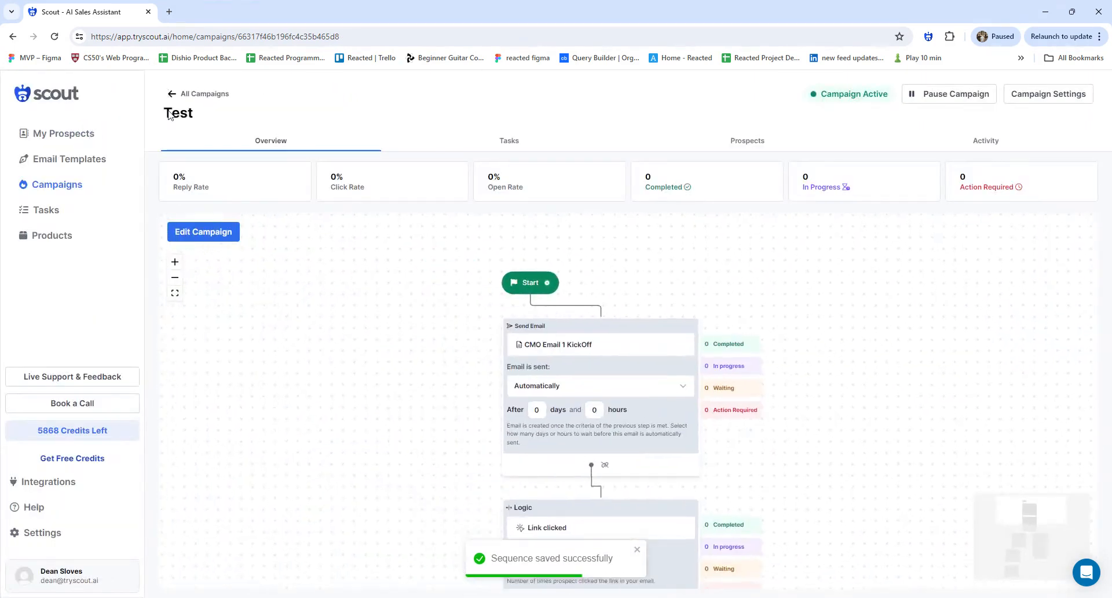
Select the first three prospects in My Prospects
{"action": "left_click", "coordinate": [72, 134]}
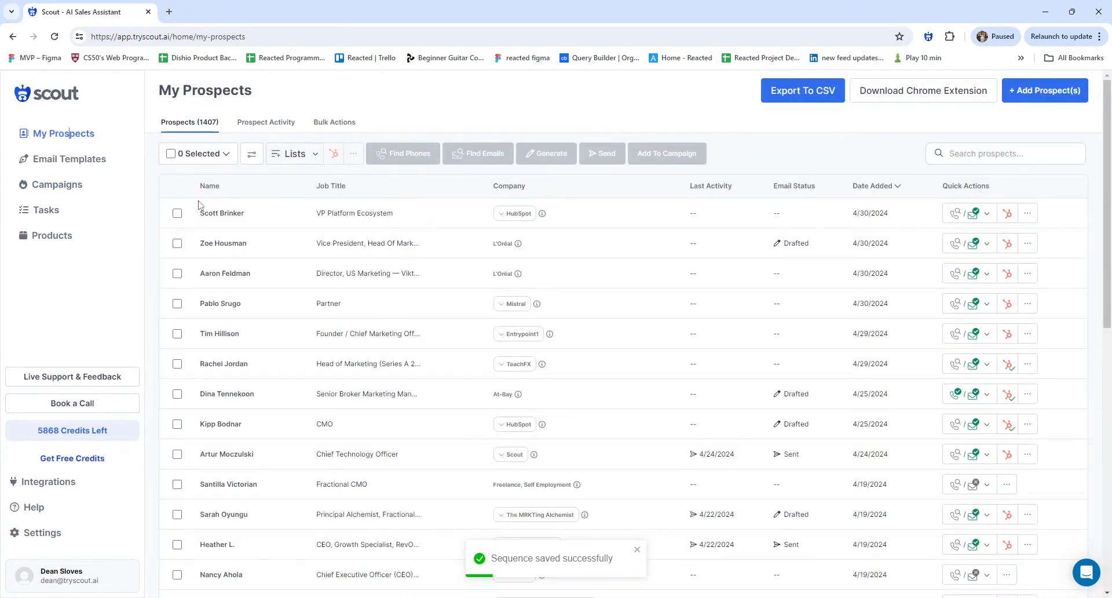
{"action": "left_click", "coordinate": [177, 213]}
{"action": "left_click", "coordinate": [177, 243]}
{"action": "left_click", "coordinate": [178, 279]}
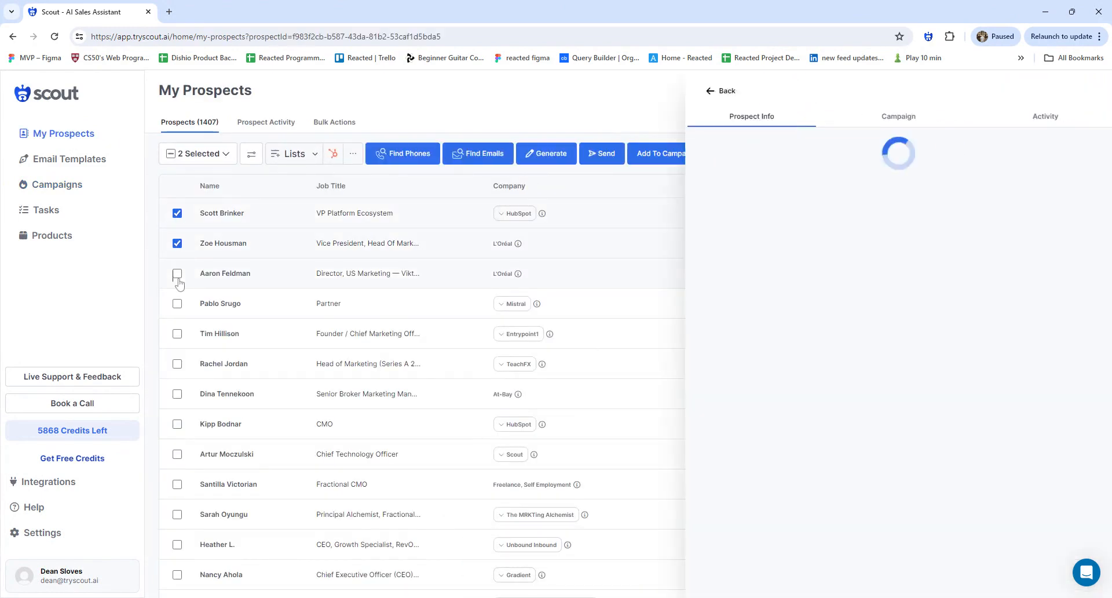
{"action": "left_click", "coordinate": [177, 280]}
{"action": "left_click", "coordinate": [177, 274]}
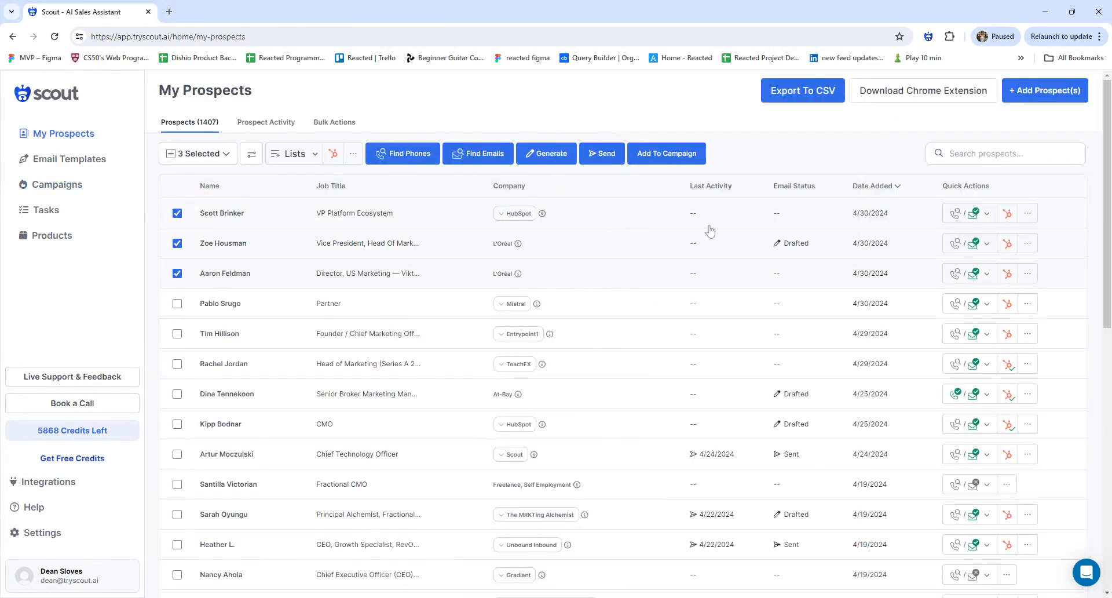
Browse the Add To Campaign choices without adding anyone, then show the Campaigns list
{"action": "left_click", "coordinate": [660, 161]}
{"action": "scroll", "coordinate": [616, 213], "scroll_direction": "down", "scroll_amount": 4}
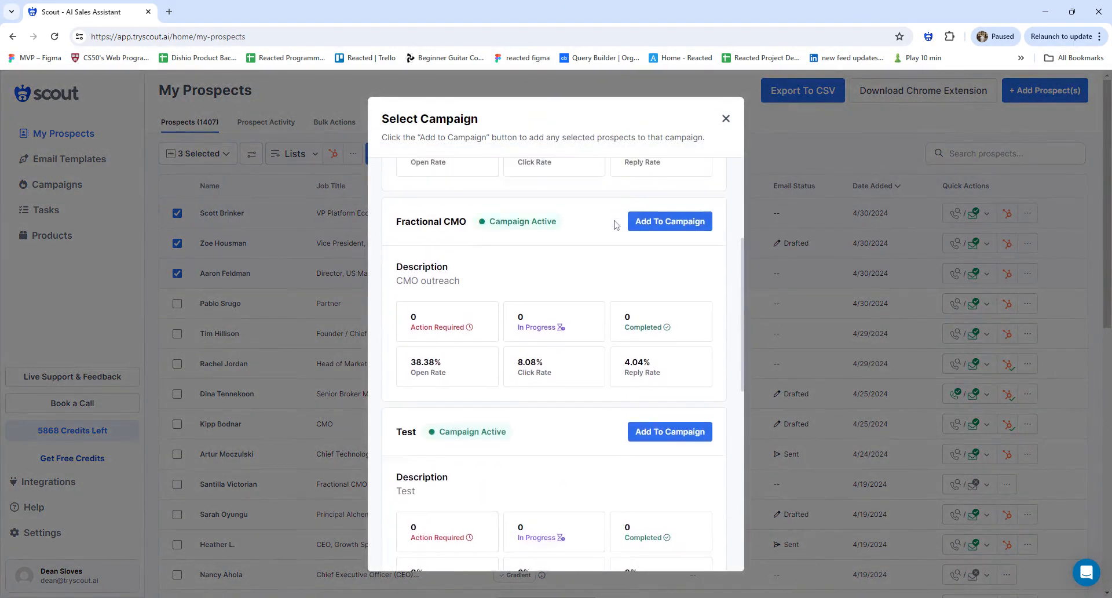
{"action": "scroll", "coordinate": [522, 203], "scroll_direction": "up", "scroll_amount": 2}
{"action": "scroll", "coordinate": [678, 389], "scroll_direction": "up", "scroll_amount": 2}
{"action": "scroll", "coordinate": [654, 243], "scroll_direction": "down", "scroll_amount": 8}
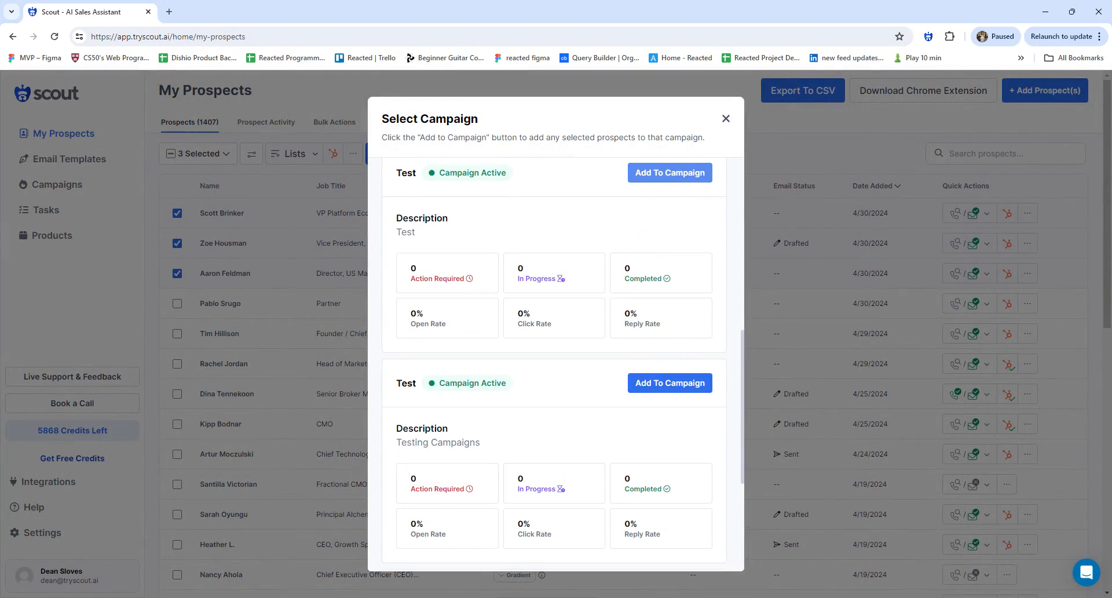
{"action": "left_click", "coordinate": [725, 119]}
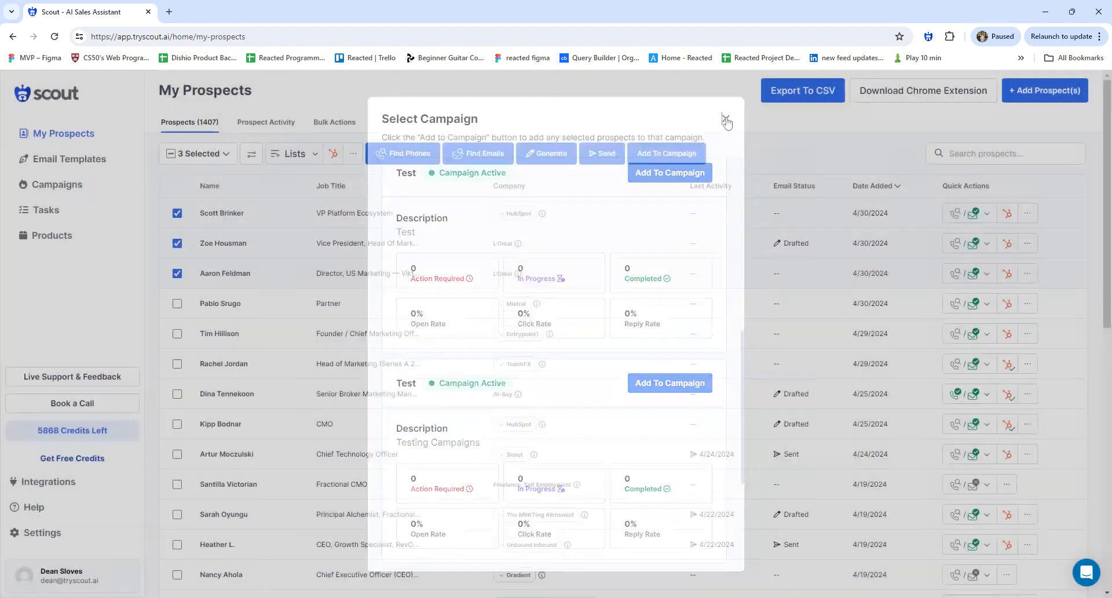
{"action": "left_click", "coordinate": [49, 184]}
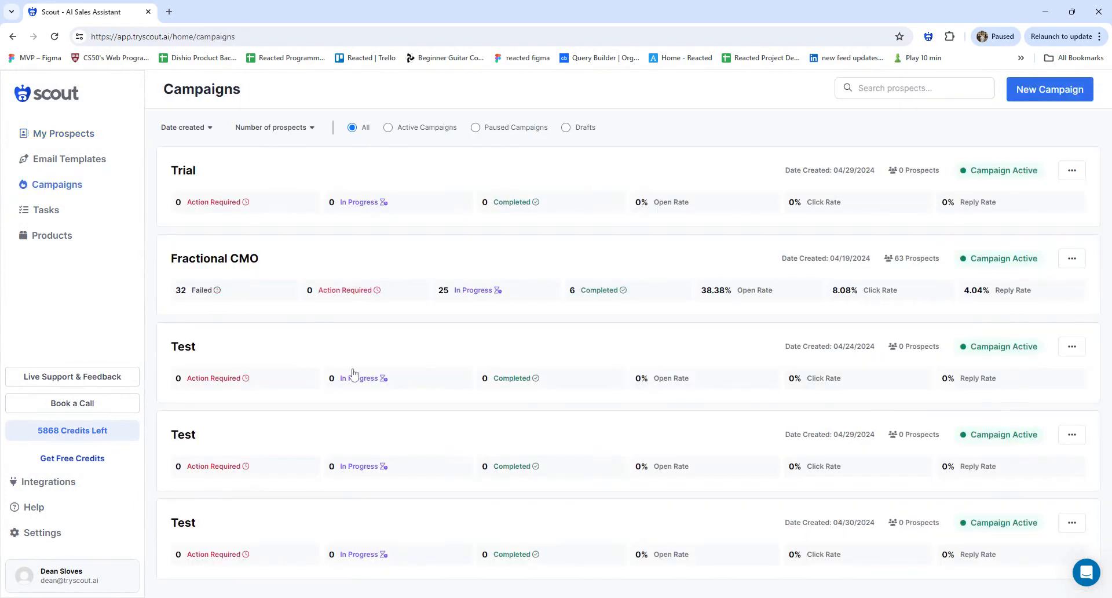
Open the Fractional CMO campaign and check its Tasks before returning to Overview
{"action": "left_click", "coordinate": [578, 277]}
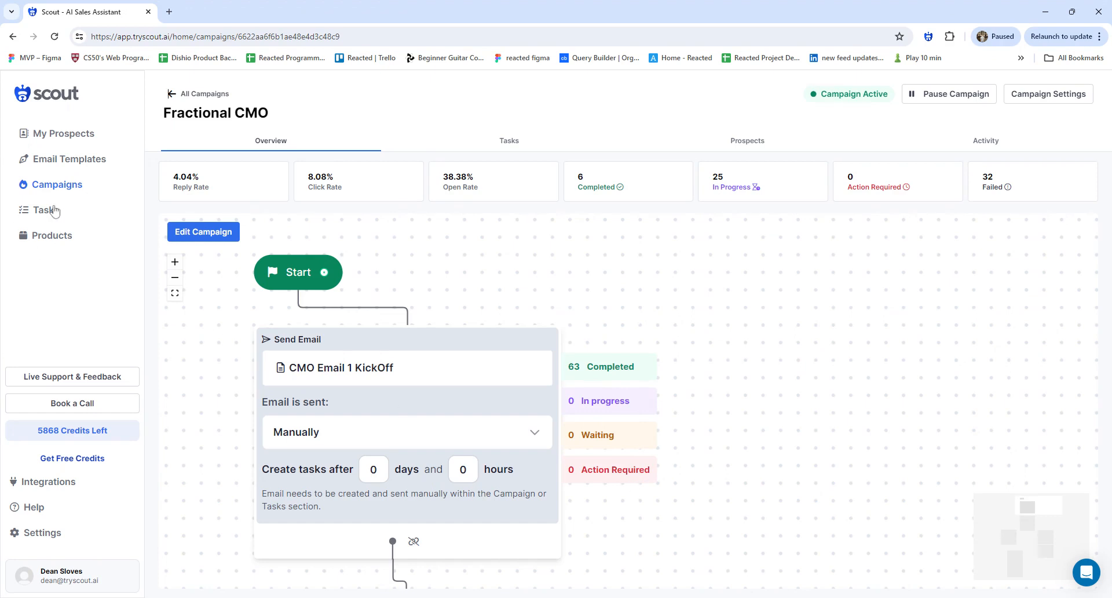
{"action": "left_click", "coordinate": [502, 139]}
{"action": "left_click", "coordinate": [270, 141]}
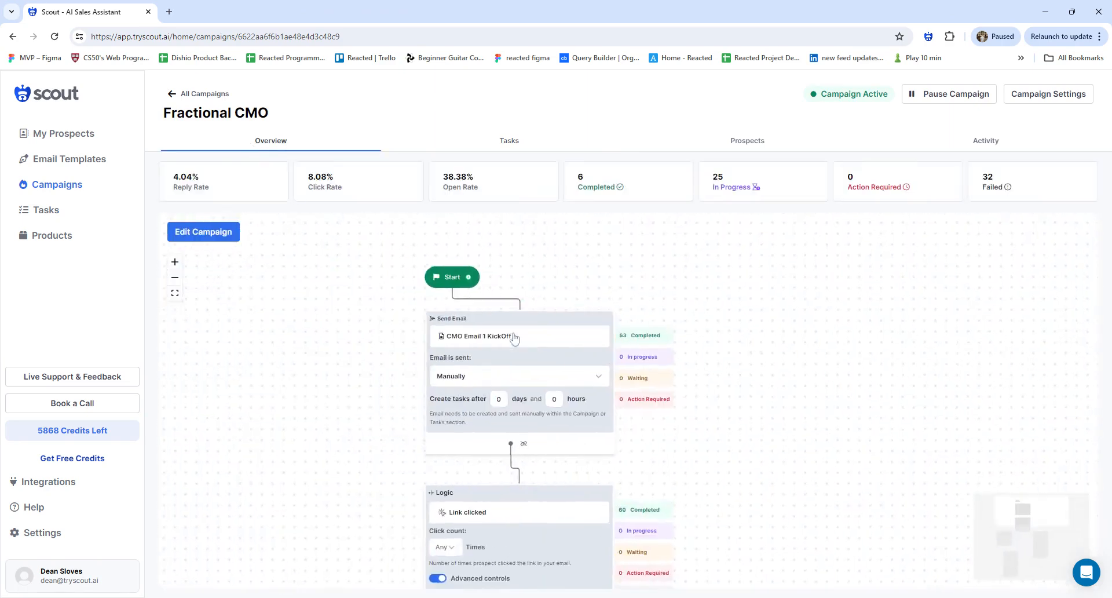
Zoom and pan the branching flow to its start, then view the Activity log of email opens
{"action": "scroll", "coordinate": [700, 422], "scroll_direction": "up", "scroll_amount": 5}
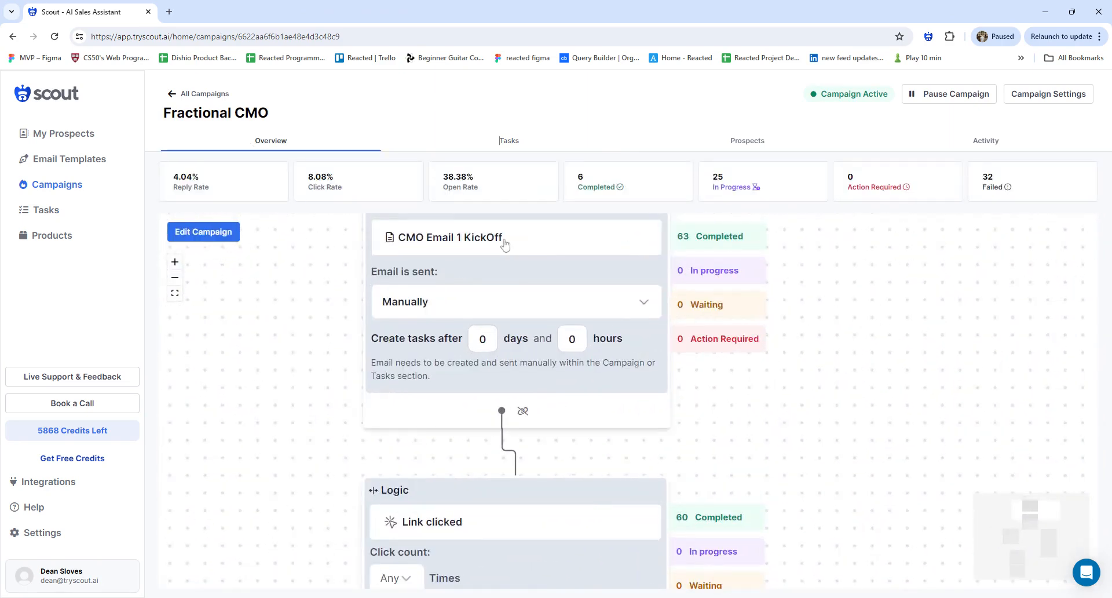
{"action": "scroll", "coordinate": [504, 243], "scroll_direction": "up", "scroll_amount": 2}
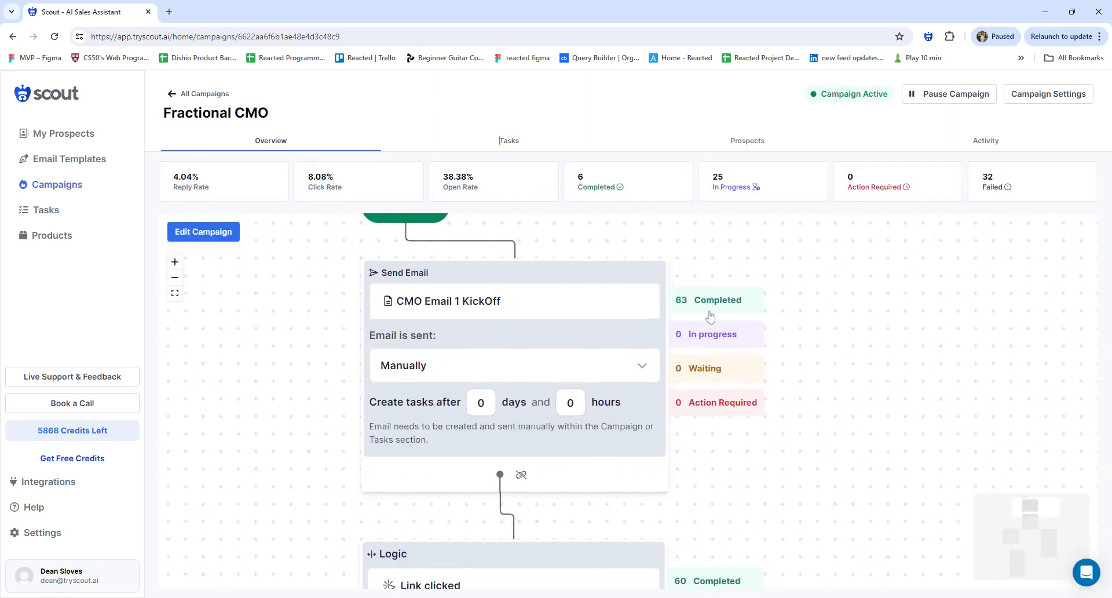
{"action": "scroll", "coordinate": [665, 342], "scroll_direction": "down", "scroll_amount": 5}
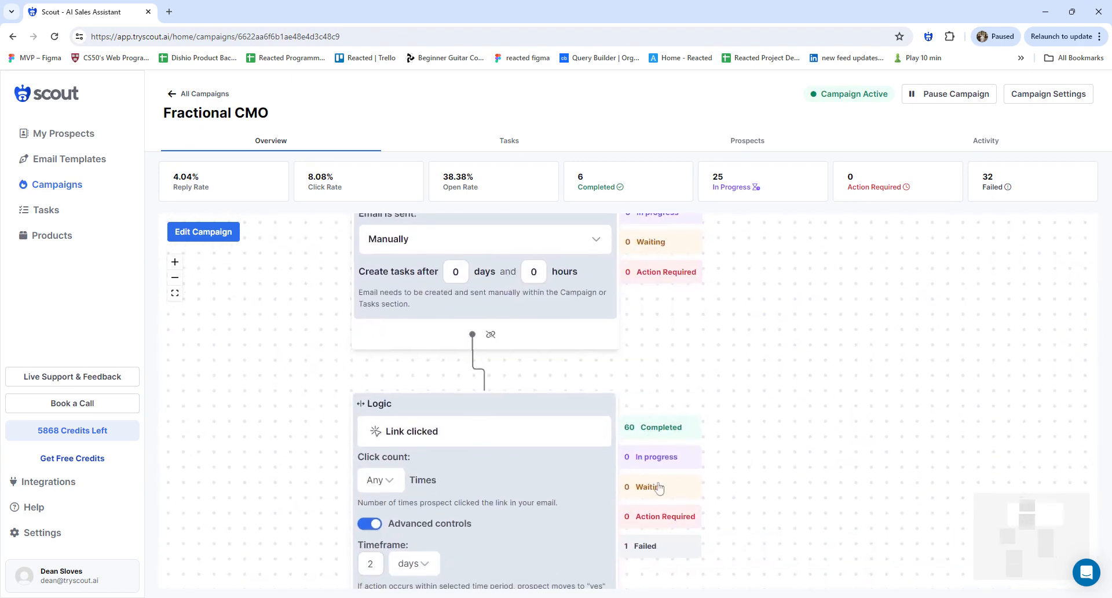
{"action": "scroll", "coordinate": [543, 429], "scroll_direction": "down", "scroll_amount": 1}
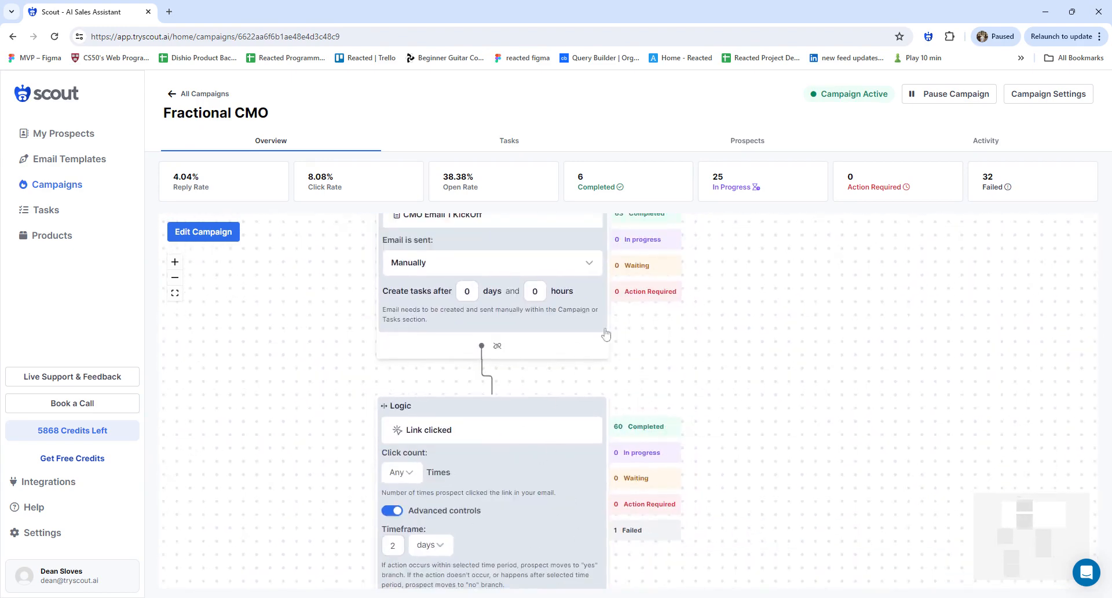
{"action": "scroll", "coordinate": [620, 324], "scroll_direction": "down", "scroll_amount": 1}
{"action": "scroll", "coordinate": [599, 391], "scroll_direction": "down", "scroll_amount": 2}
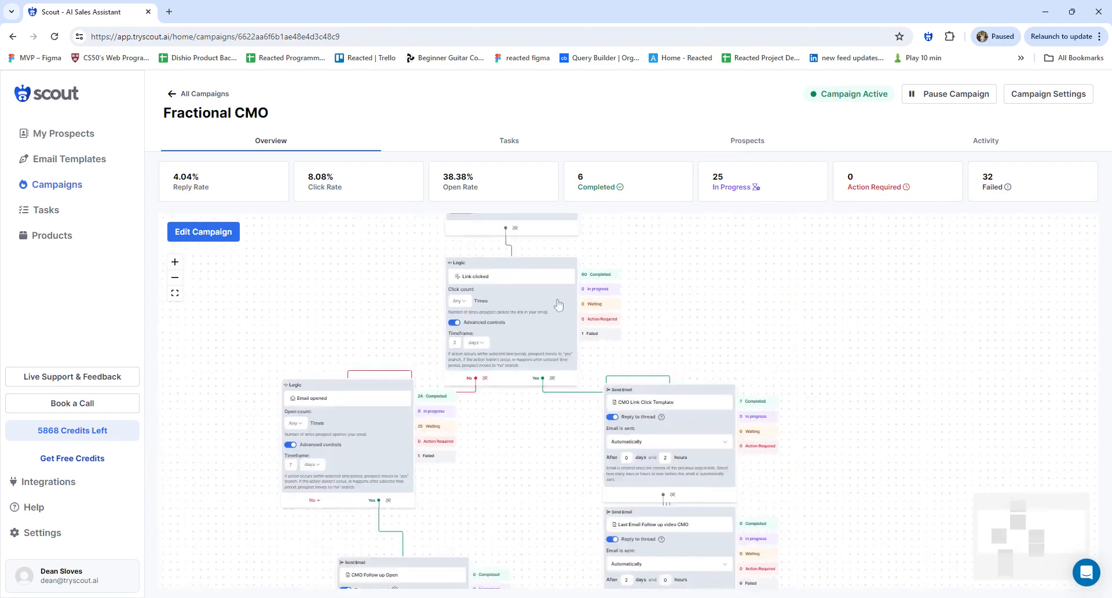
{"action": "scroll", "coordinate": [559, 305], "scroll_direction": "down", "scroll_amount": 2}
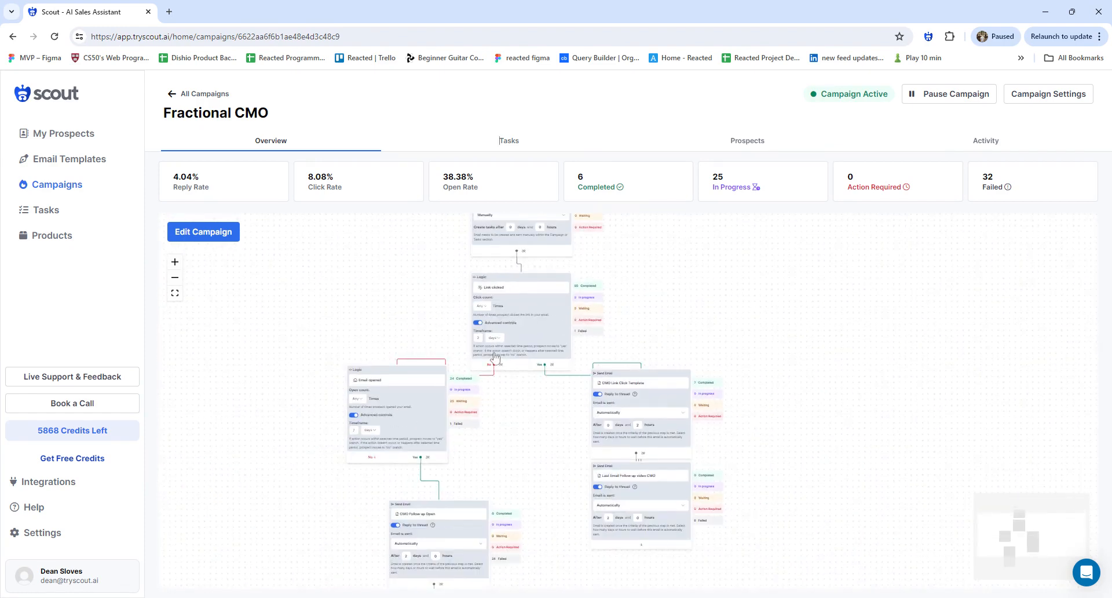
{"action": "scroll", "coordinate": [495, 357], "scroll_direction": "up", "scroll_amount": 1}
{"action": "left_click_drag", "start_coordinate": [495, 357], "coordinate": [510, 458]}
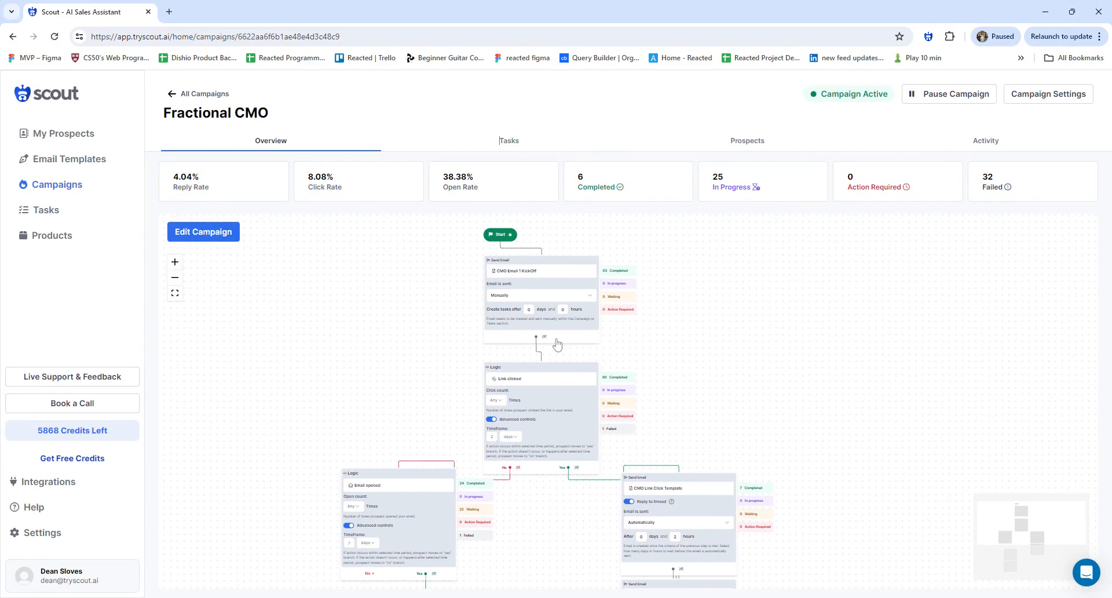
{"action": "left_click", "coordinate": [986, 140]}
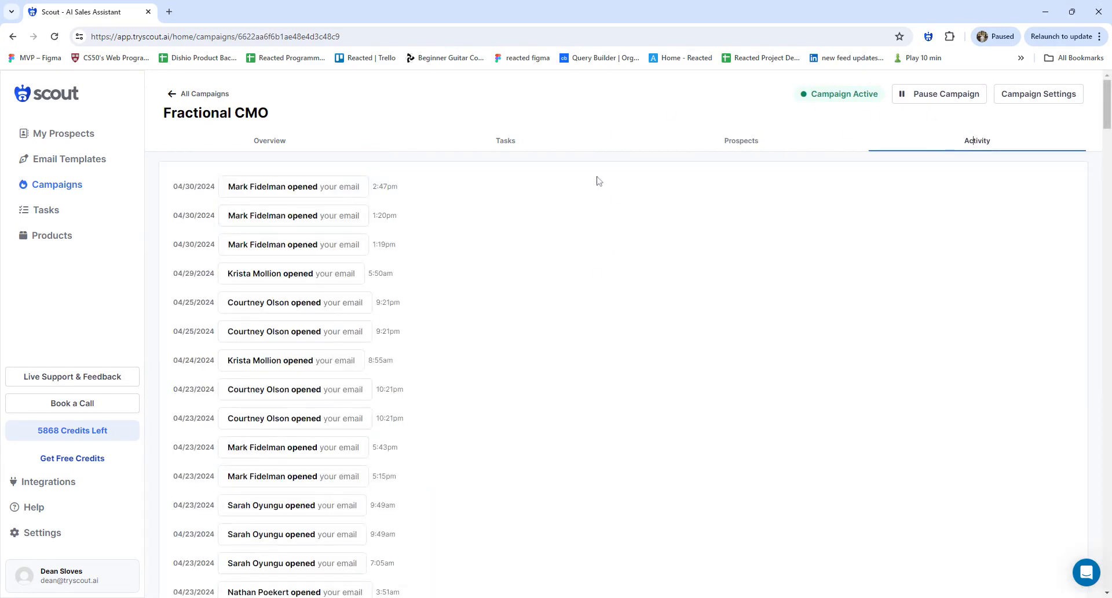
Check the Tasks and Prospects tabs, return to Overview, then toggle the support chat
{"action": "left_click", "coordinate": [507, 146]}
{"action": "left_click", "coordinate": [762, 138]}
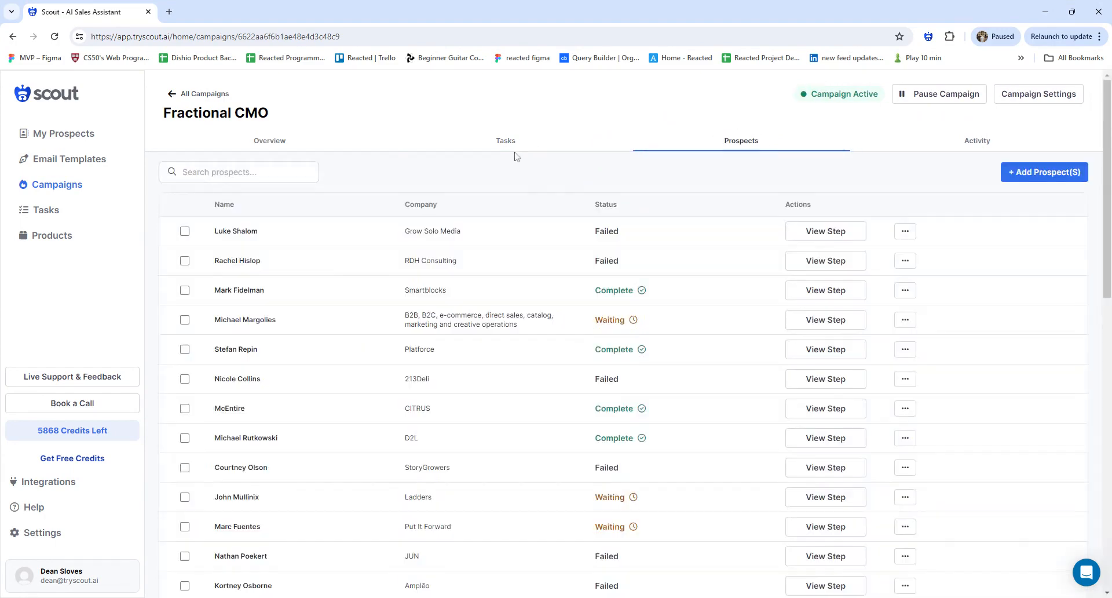
{"action": "left_click", "coordinate": [262, 145]}
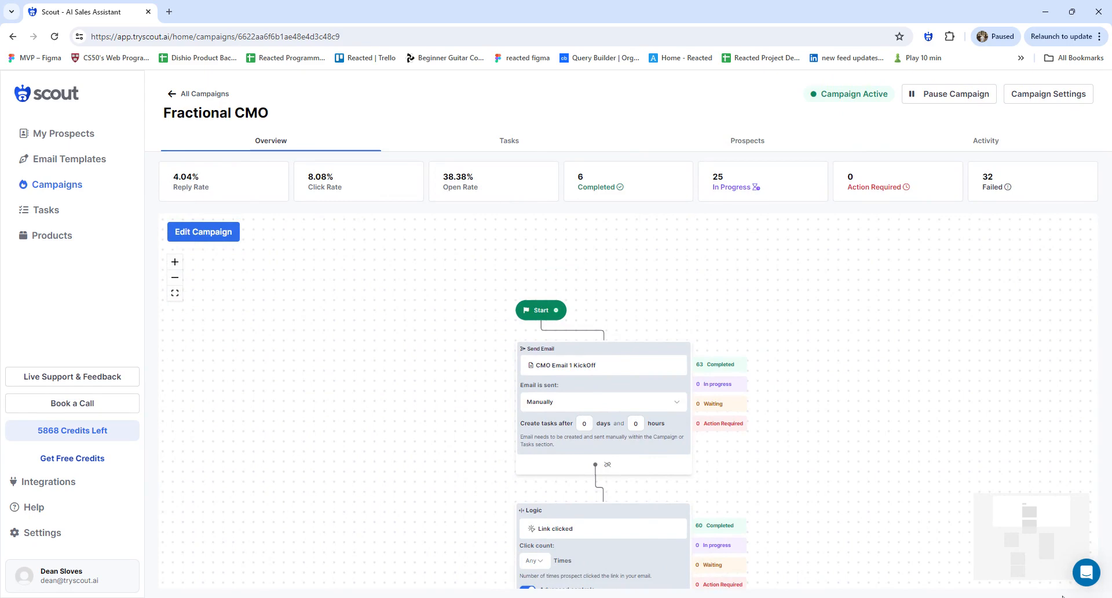
{"action": "left_click", "coordinate": [1087, 574]}
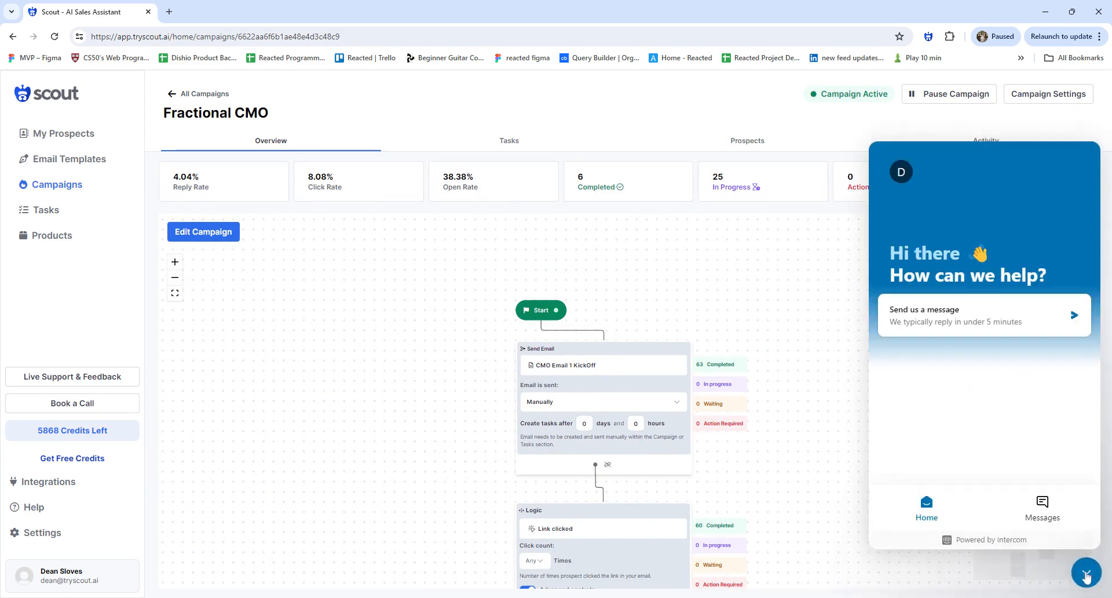
{"action": "left_click", "coordinate": [1086, 574]}
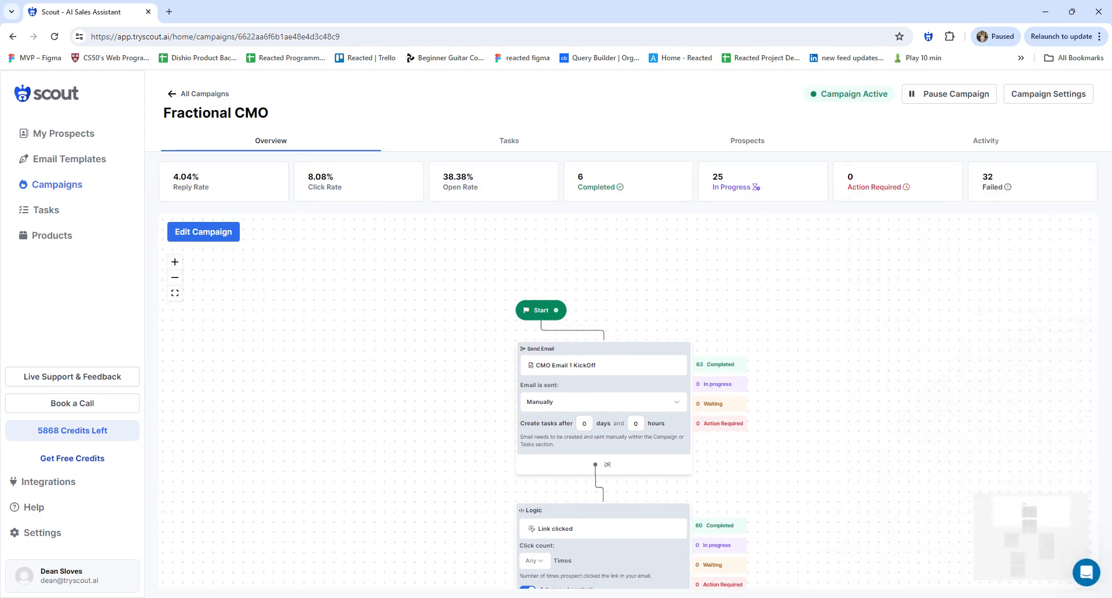